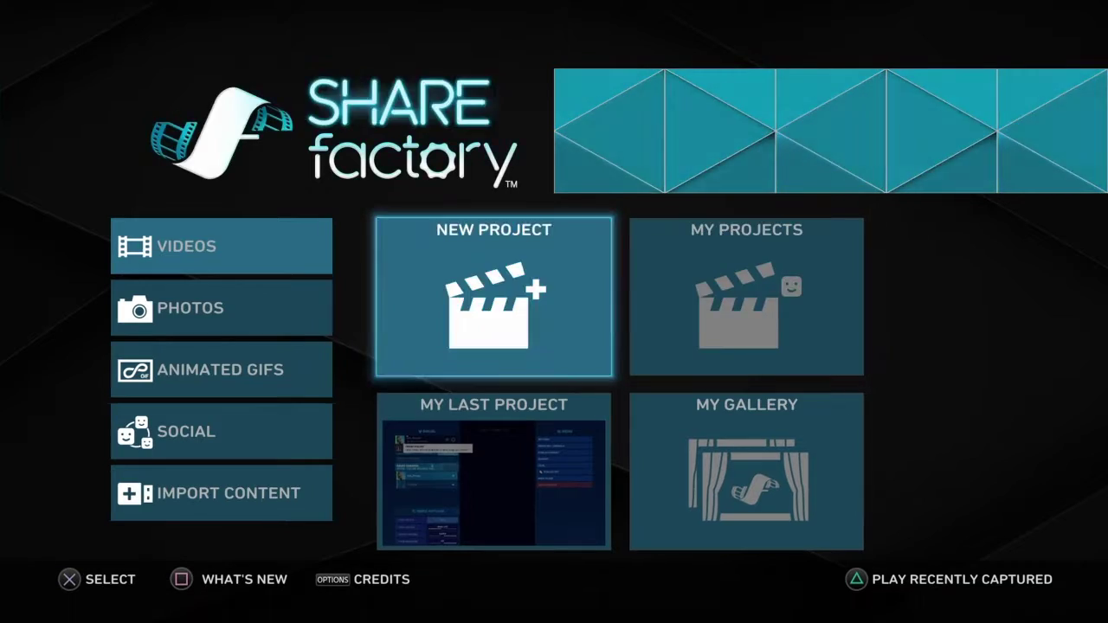
- Create a new project from the four selected clips and continue with the project name Fortnite
key(Return)
key(Return)
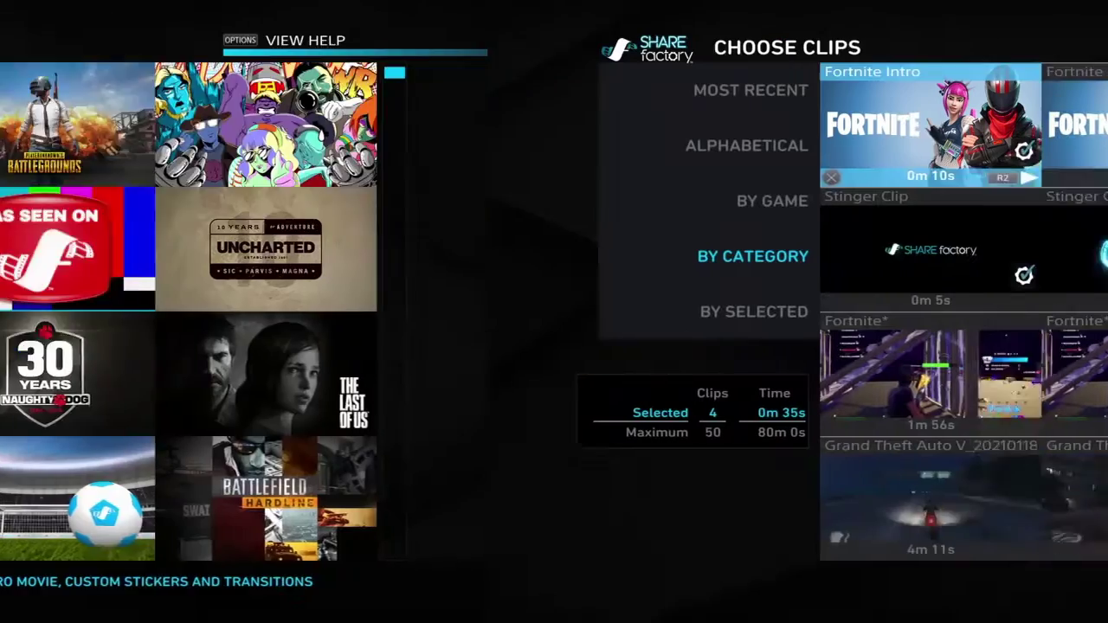
key(Down)
key(s)
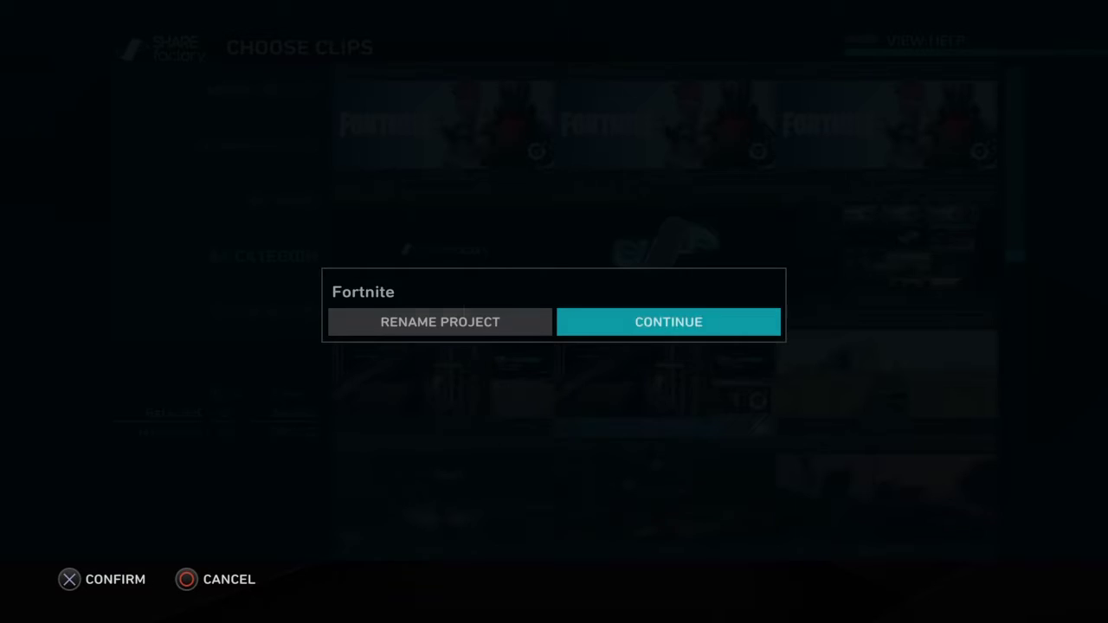
key(Left)
key(Right)
key(Return)
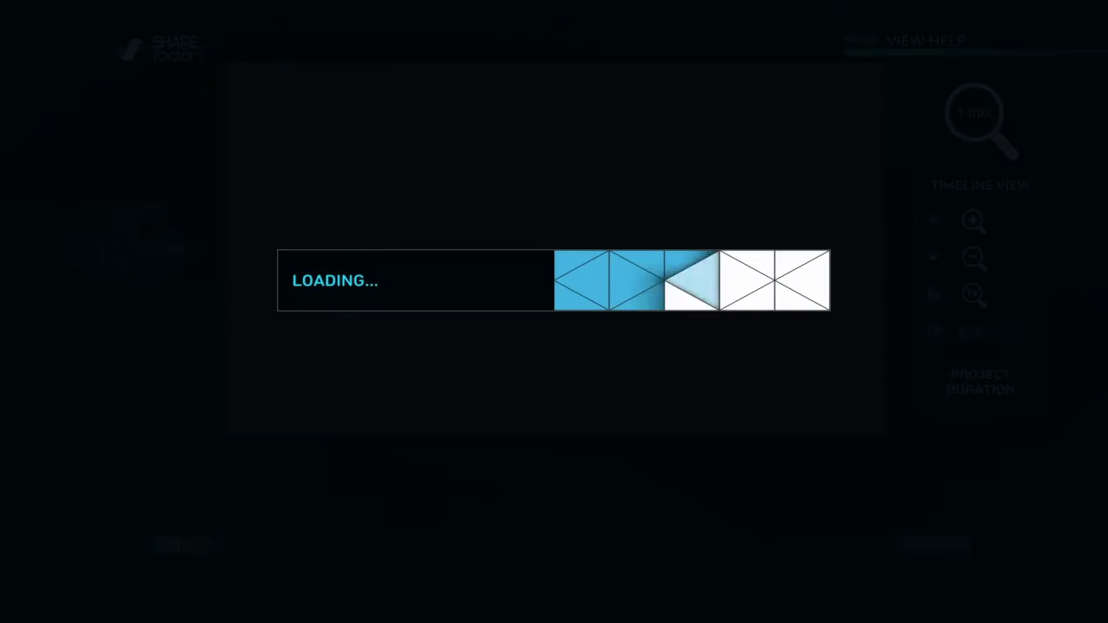
- Mute the long Fortnite gameplay clip by setting its clip volume to 0%
key(Right)
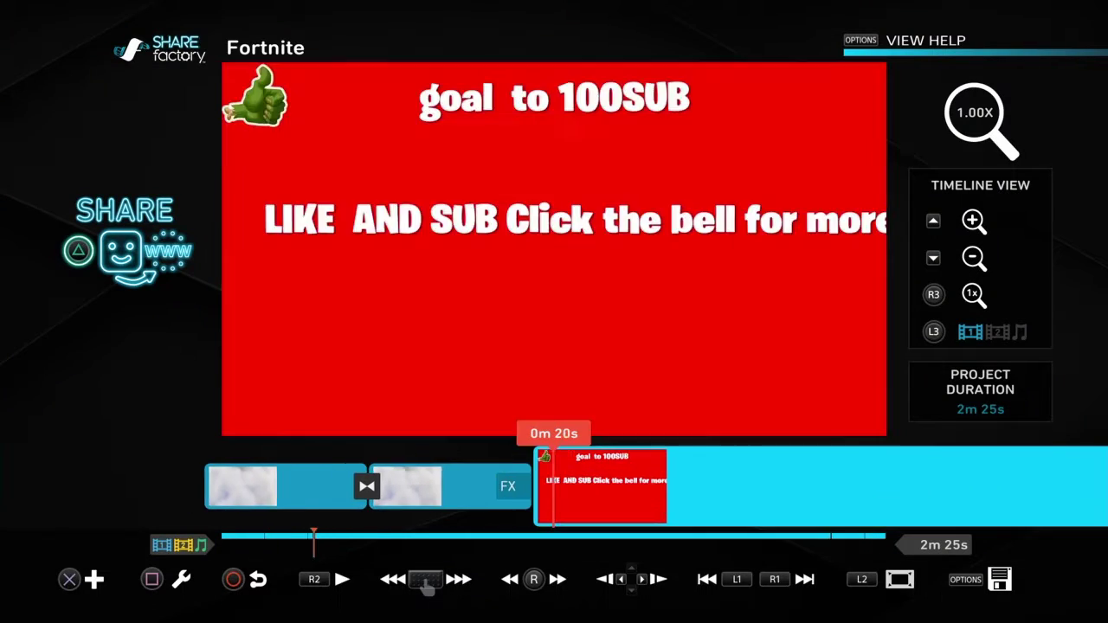
key(space)
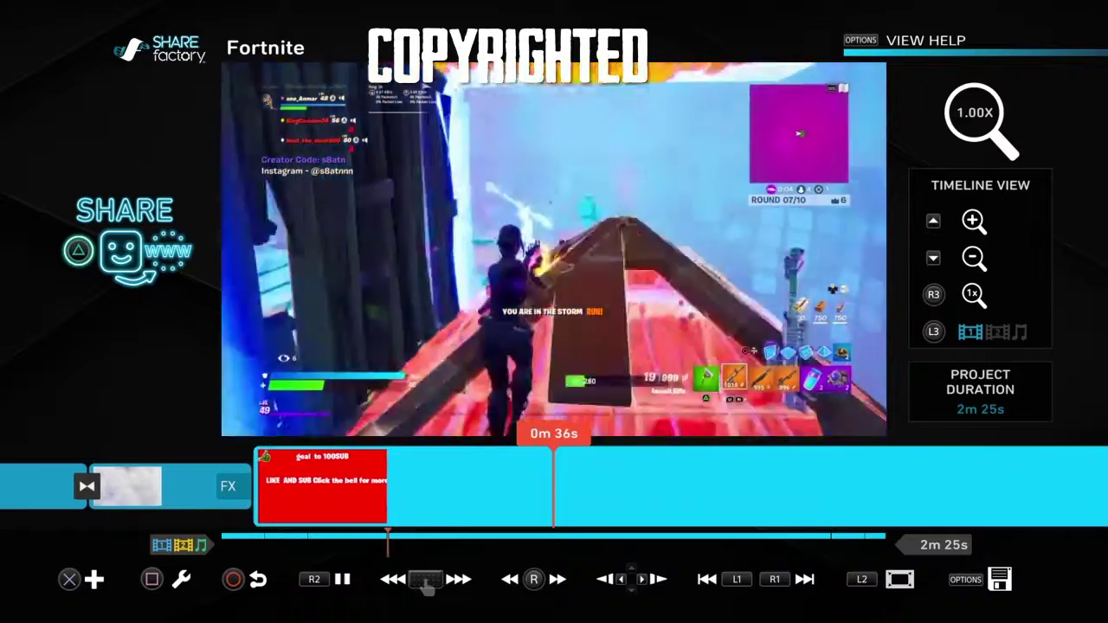
key(space)
key(s)
key(Right)
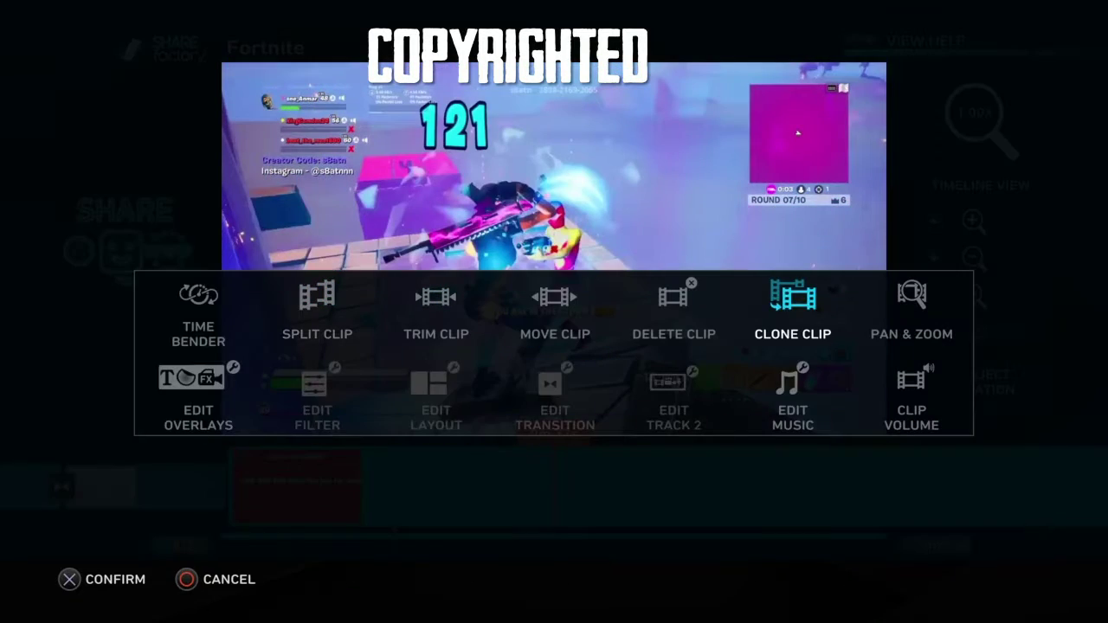
key(Return)
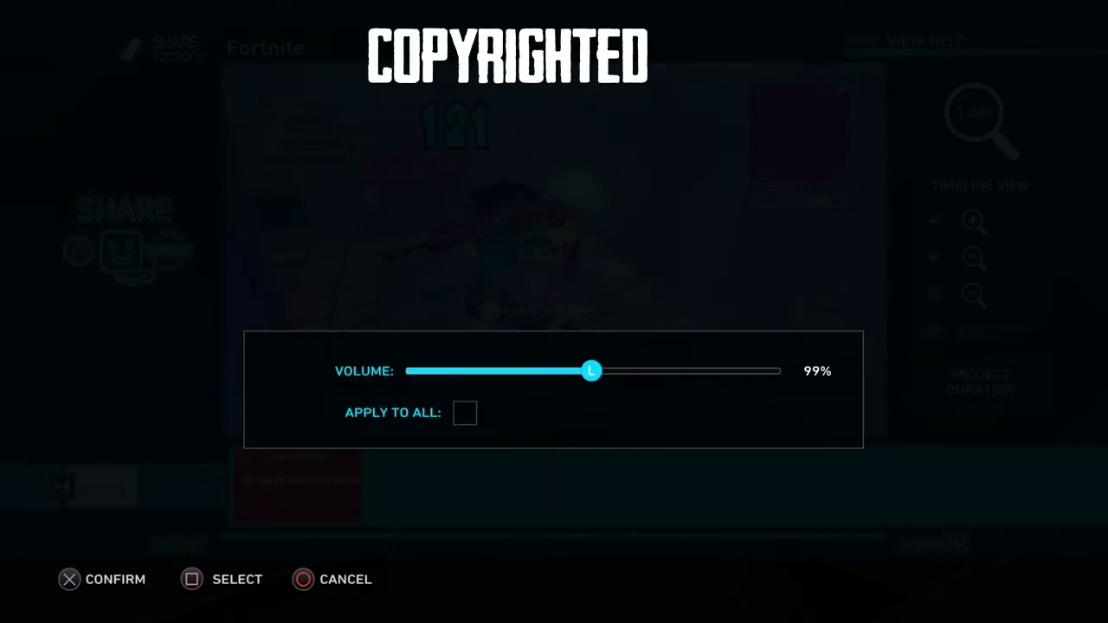
key(Left)
key(Left)
key(Left)
key(Left)
key(Left)
key(Left)
key(Left)
key(Left)
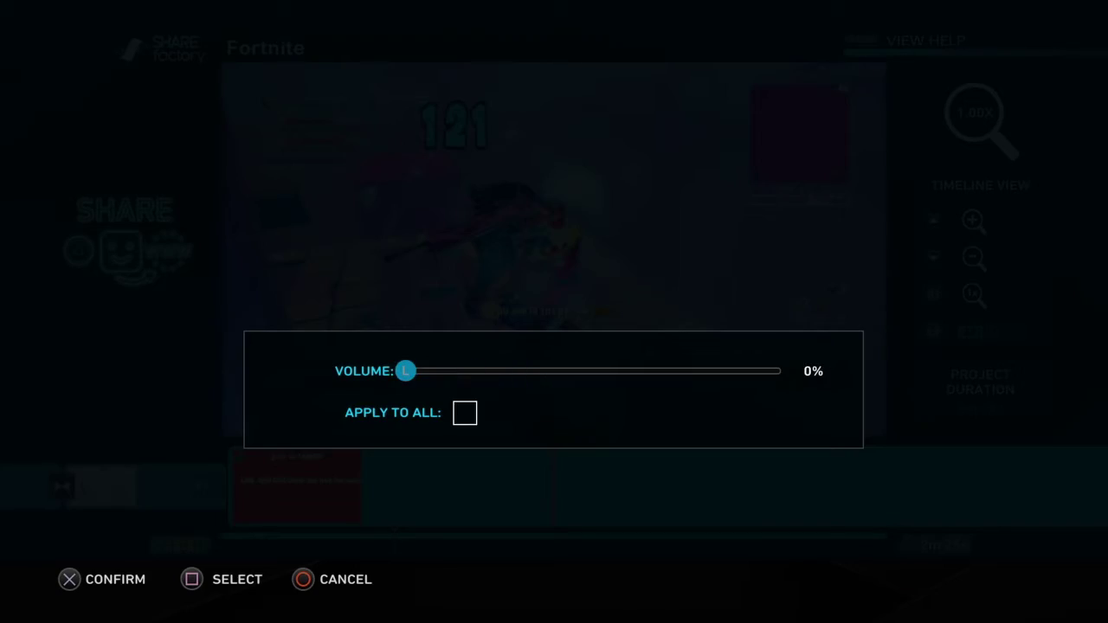
key(Return)
key(Escape)
- Split the gameplay clip at 0m 39s, during the knockdown moment
key(space)
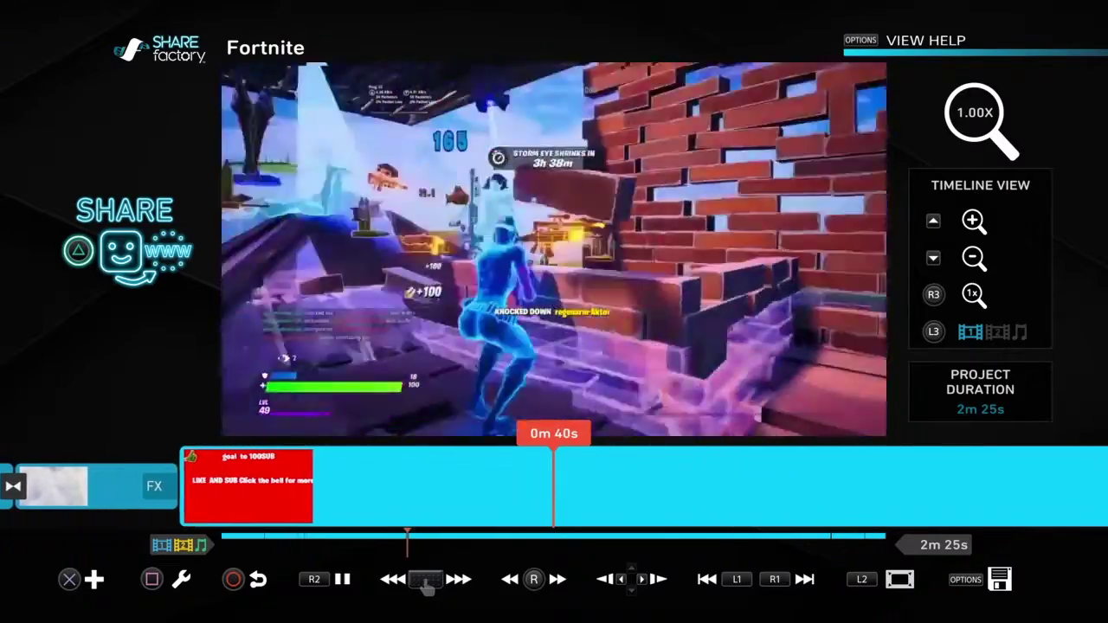
key(space)
key(s)
key(Escape)
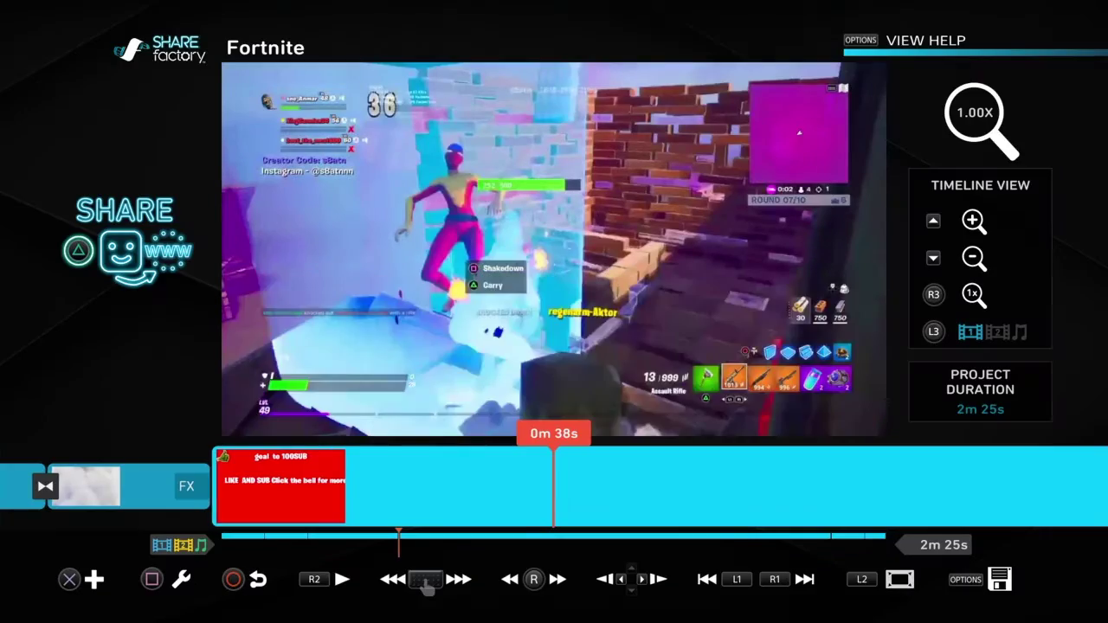
key(space)
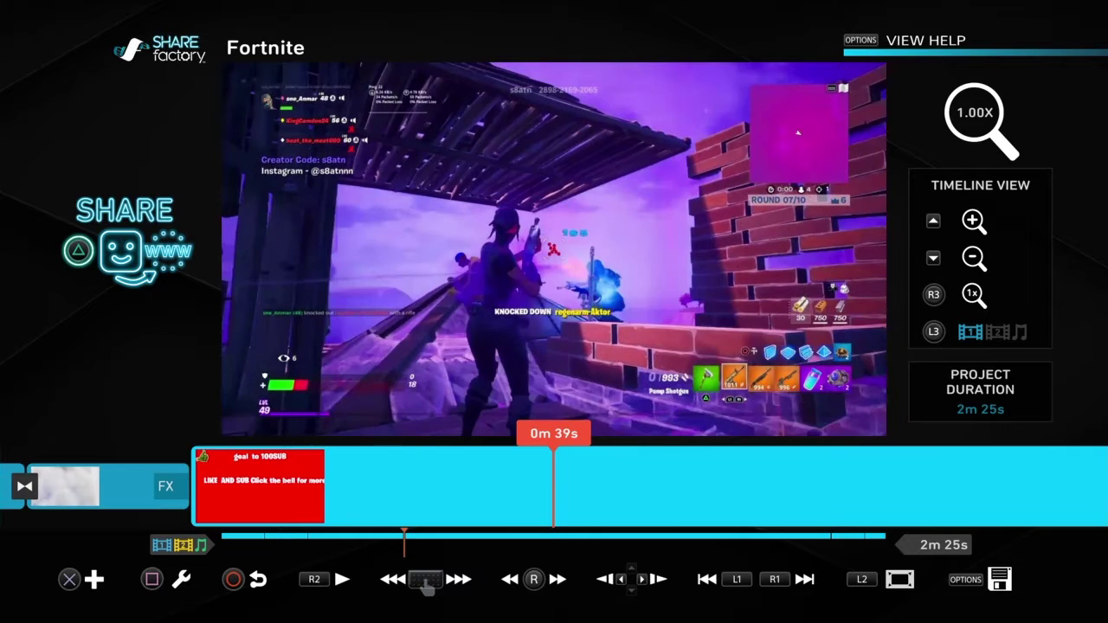
key(Return)
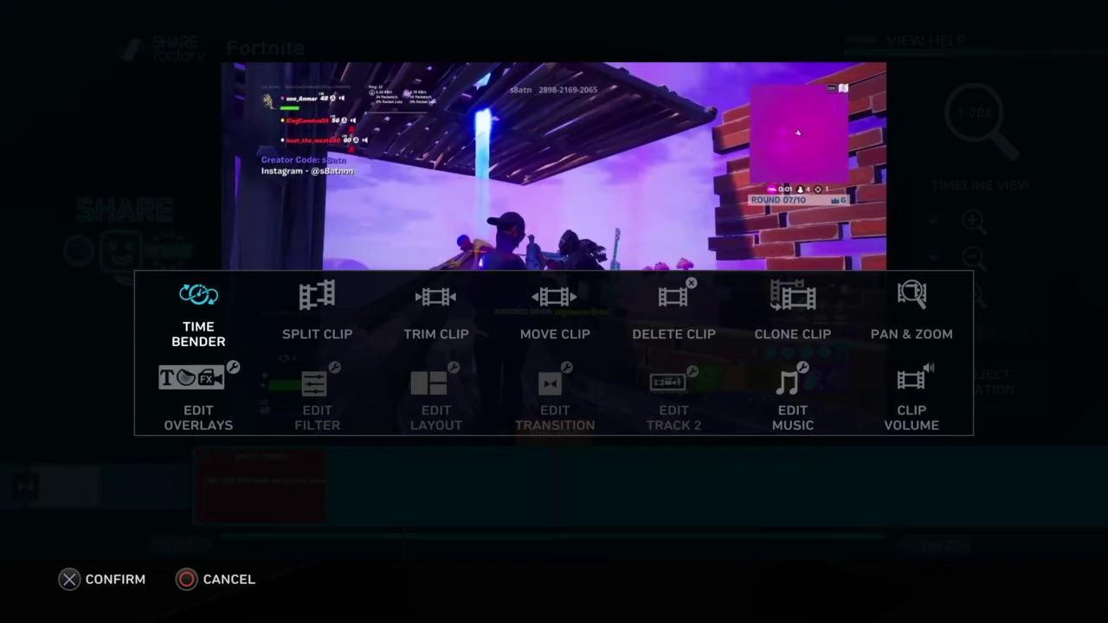
key(Right)
key(Return)
key(Return)
key(Left)
key(Return)
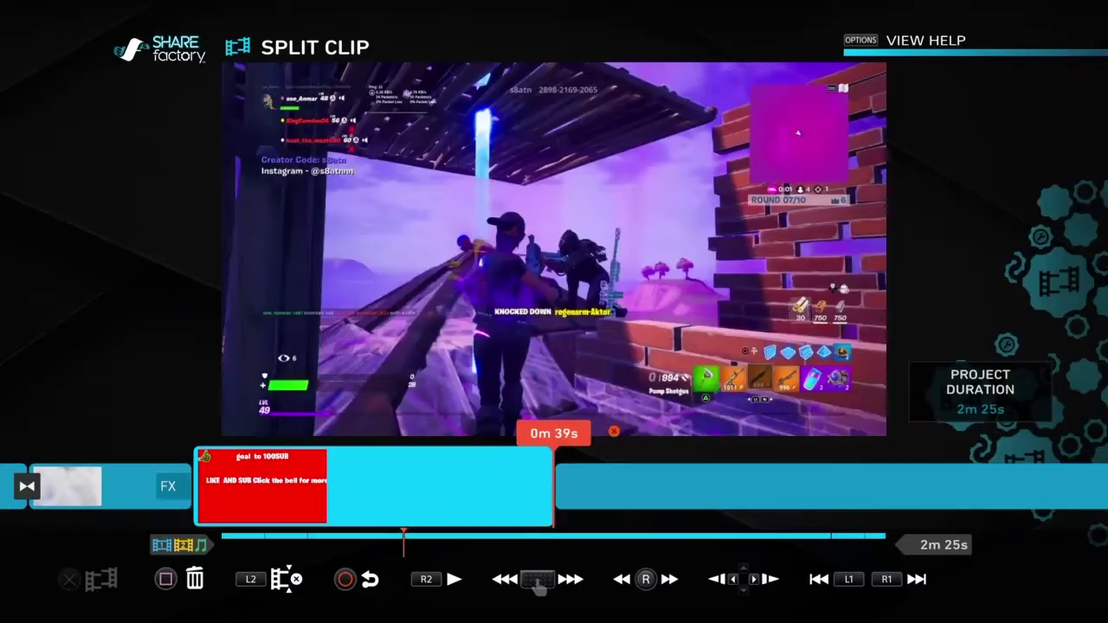
key(Escape)
- Split the remaining gameplay clip at 0m 41s to isolate a short highlight segment
key(Right)
key(space)
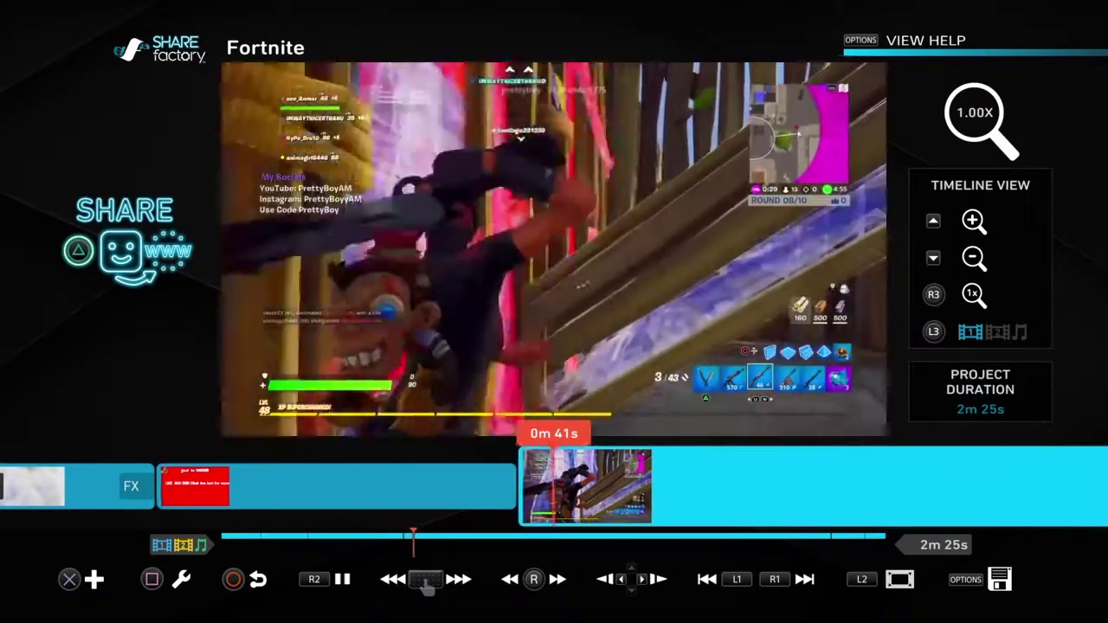
key(space)
key(Left)
key(Right)
key(space)
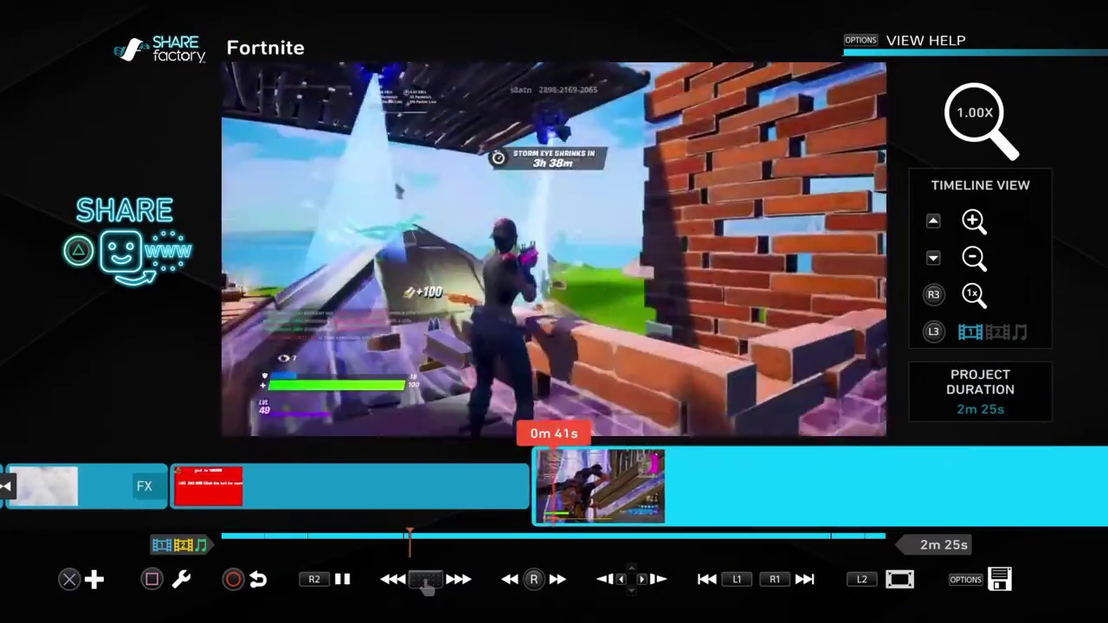
key(space)
key(Left)
key(Return)
key(Return)
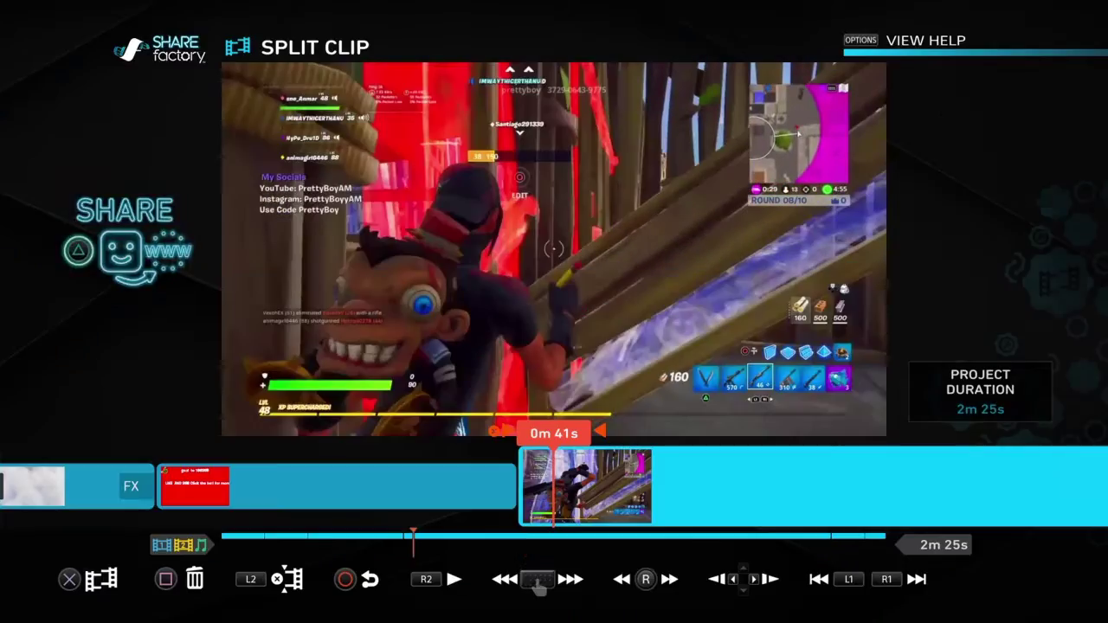
key(Return)
key(Left)
key(Return)
- Add a purple-and-green colour filter at 67% intensity to the short segment between 0m 39s and 0m 41s
key(Left)
key(space)
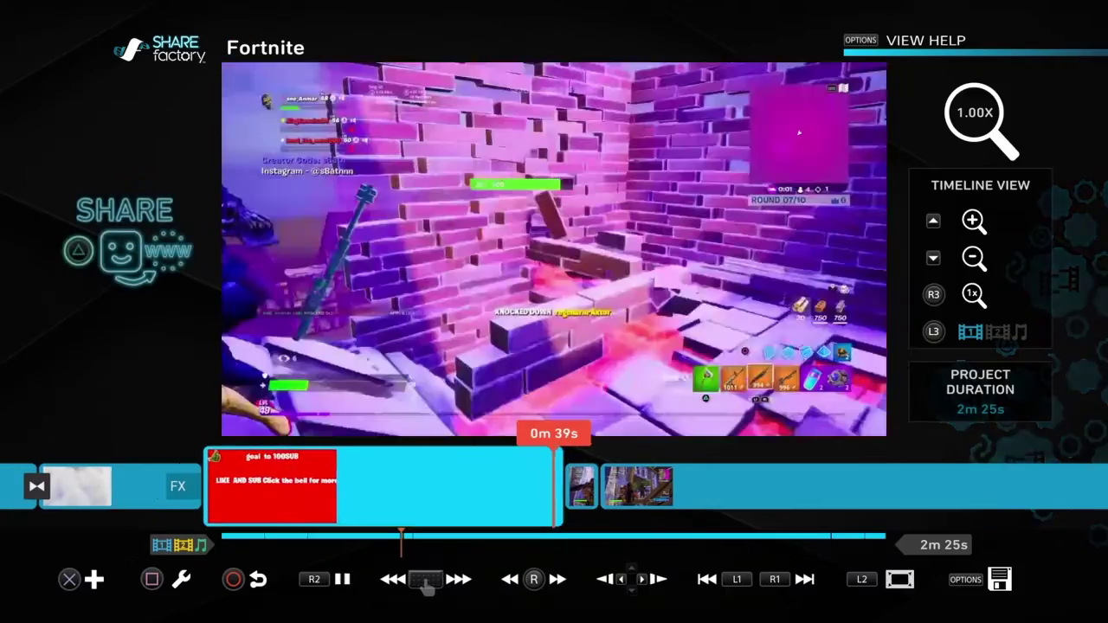
key(Return)
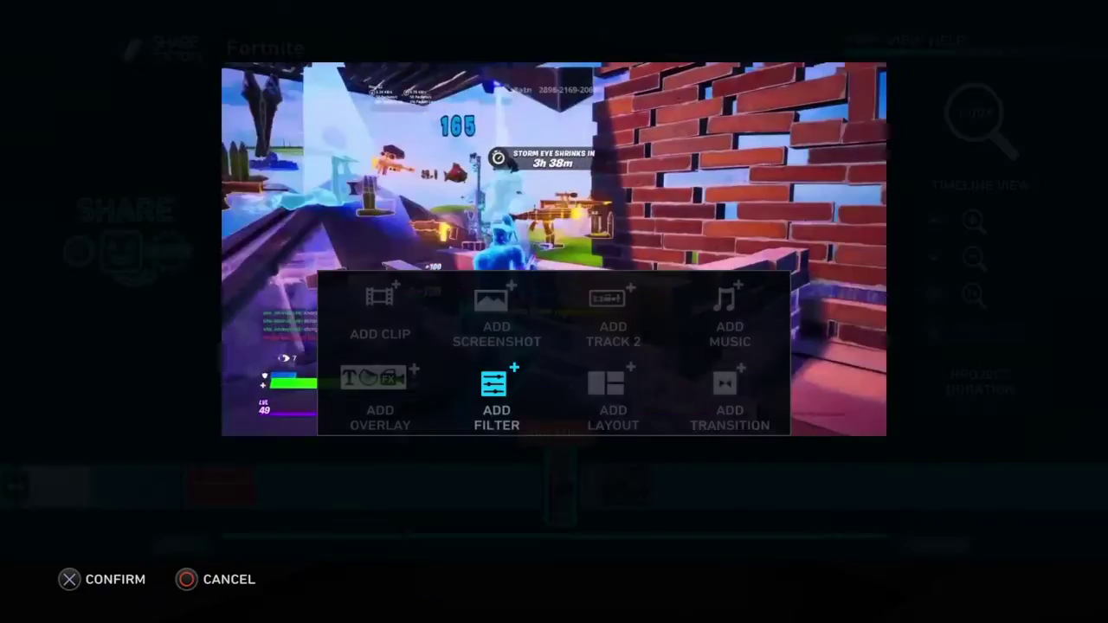
key(Return)
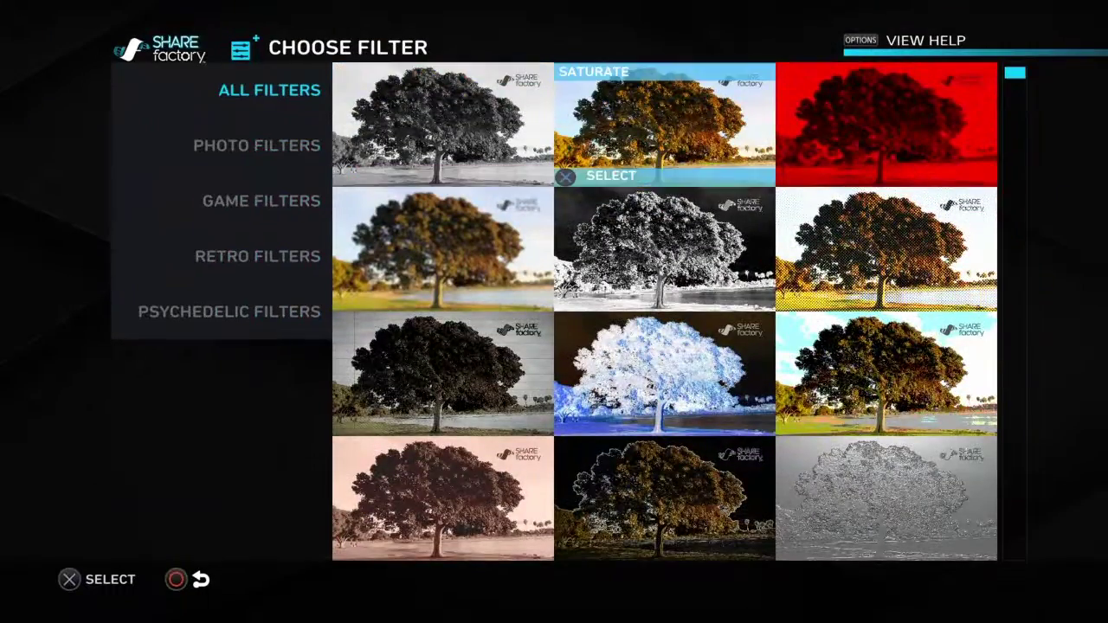
key(Down)
key(Down)
key(Down)
key(Left)
key(Up)
key(Right)
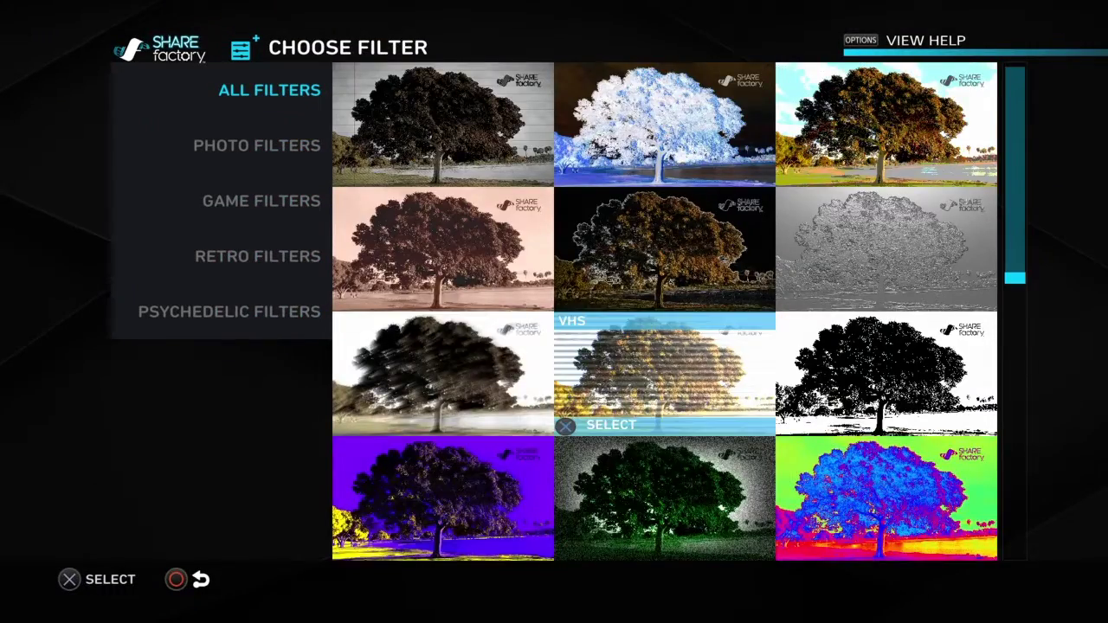
key(Return)
key(Return)
key(Return)
key(Down)
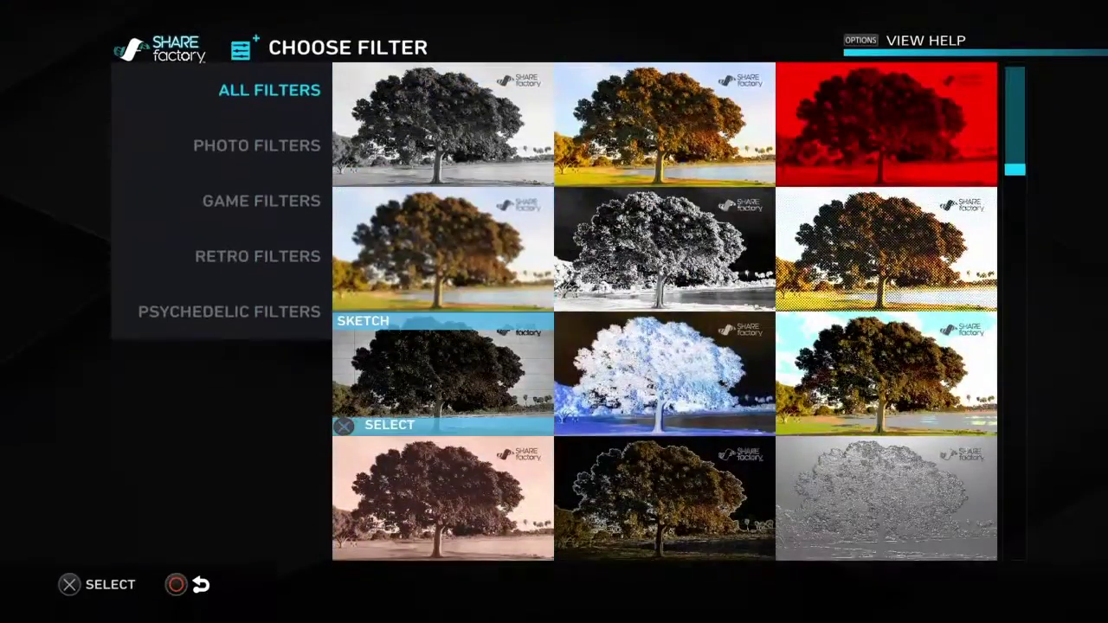
key(Down)
key(Down)
key(Down)
key(Return)
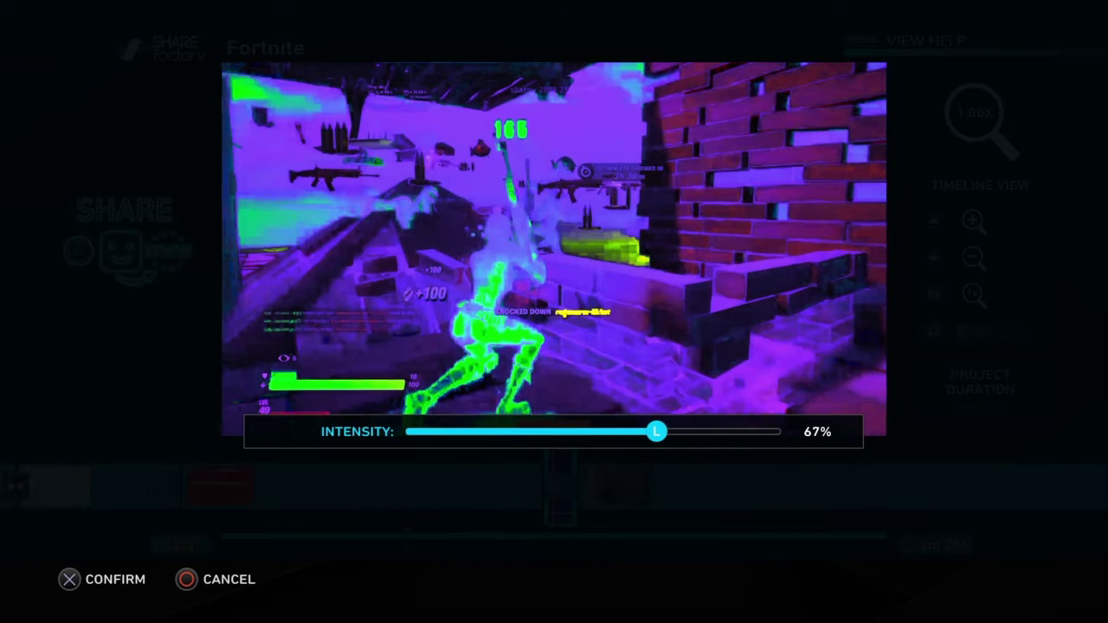
key(Return)
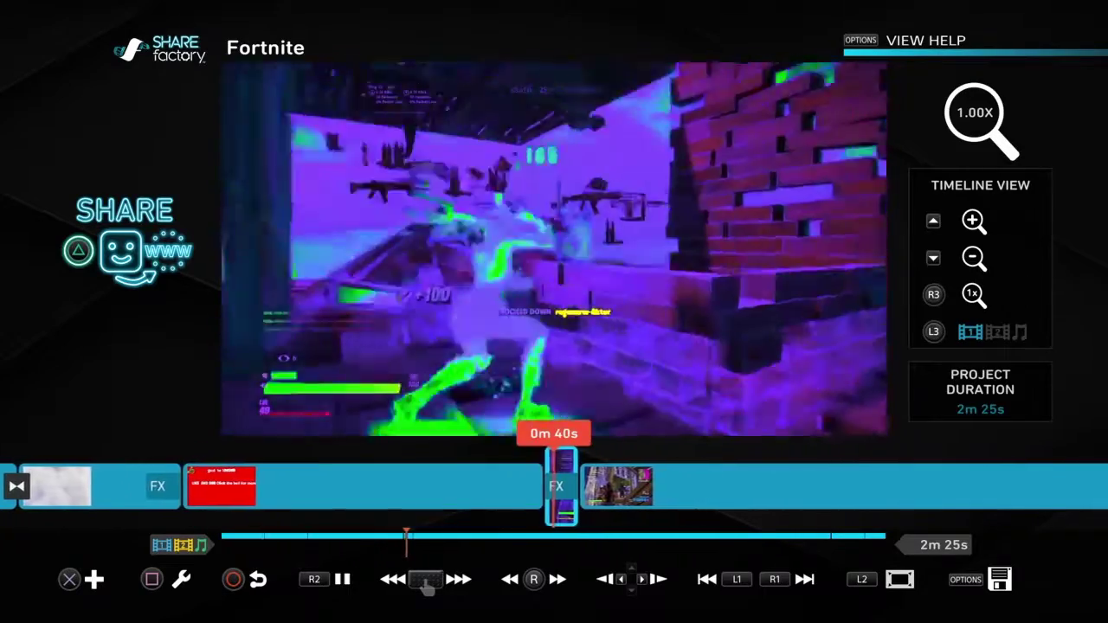
- Delete the purple-and-green filter from the short highlight segment
key(Left)
key(s)
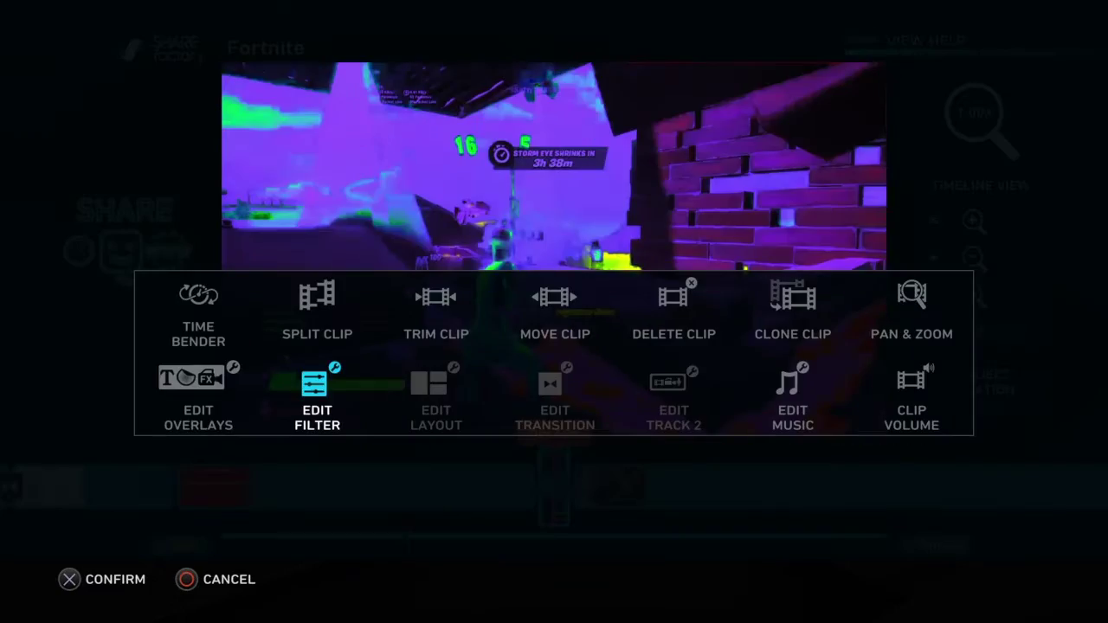
key(Return)
key(Escape)
key(Return)
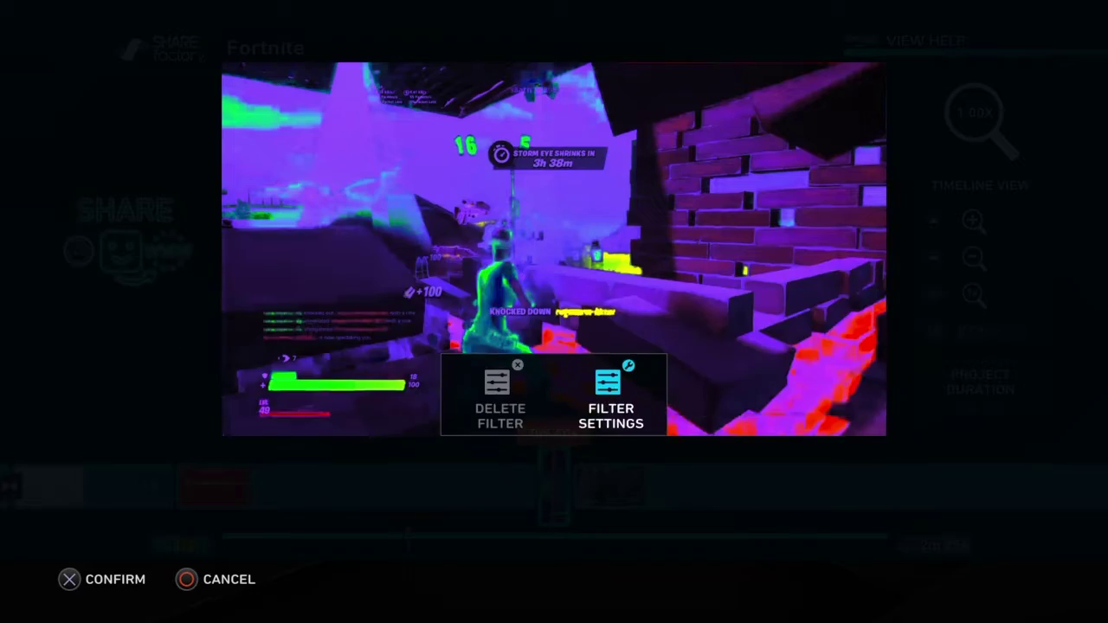
key(Return)
key(Left)
key(Return)
- Add a different filter from the filter list to the short highlight segment
key(Return)
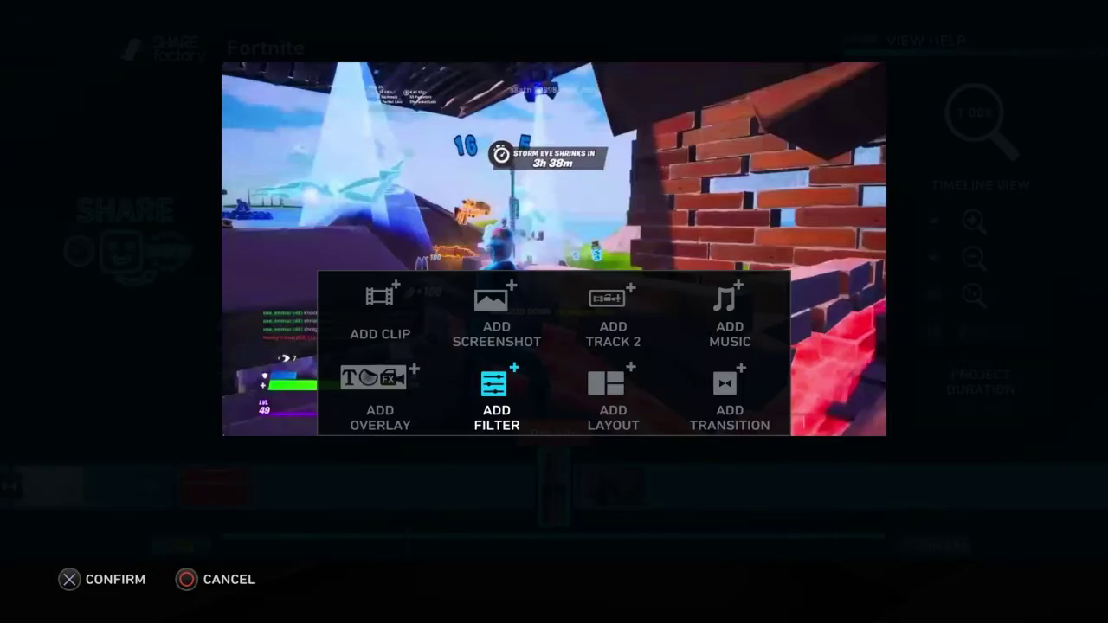
key(Return)
key(Down)
key(Down)
key(Down)
key(Down)
key(Return)
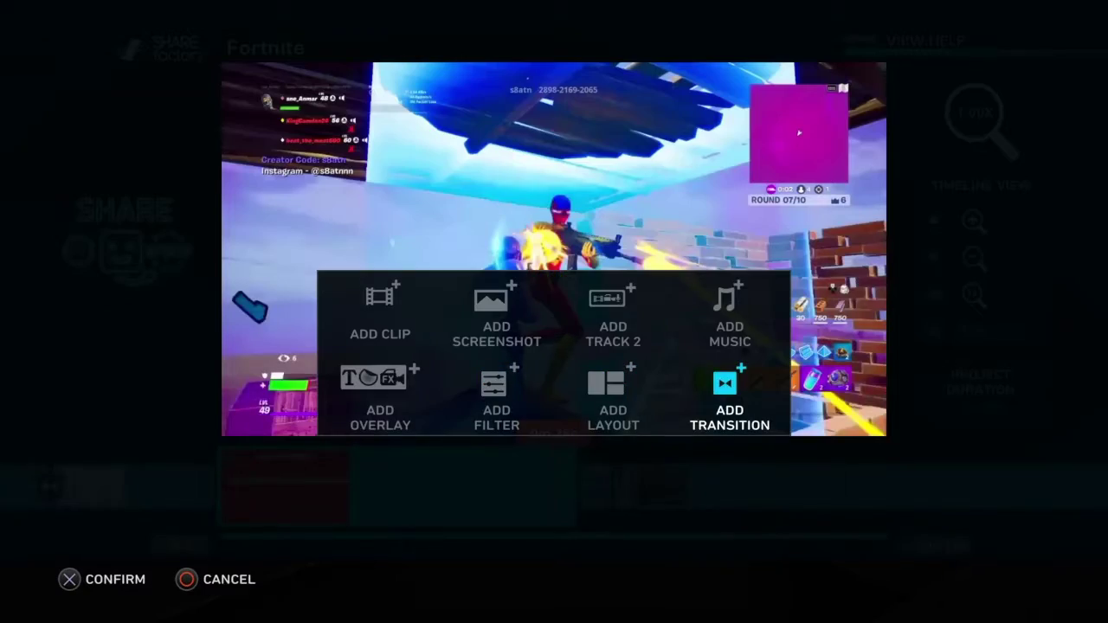
- Add a transition between the long muted clip and the short filtered segment
key(Return)
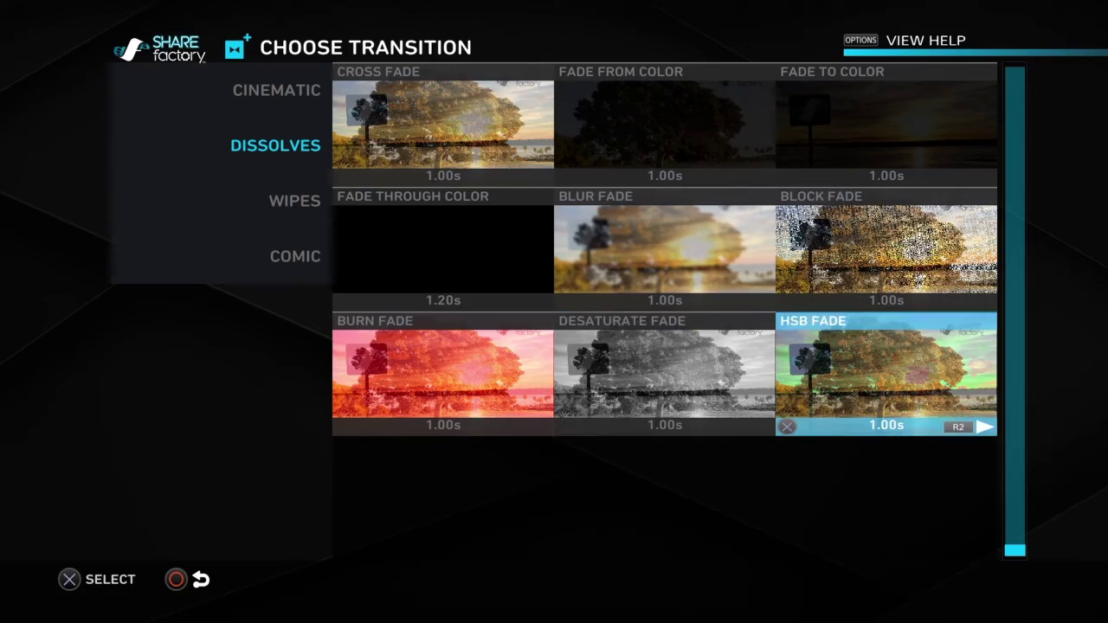
key(Up)
key(Return)
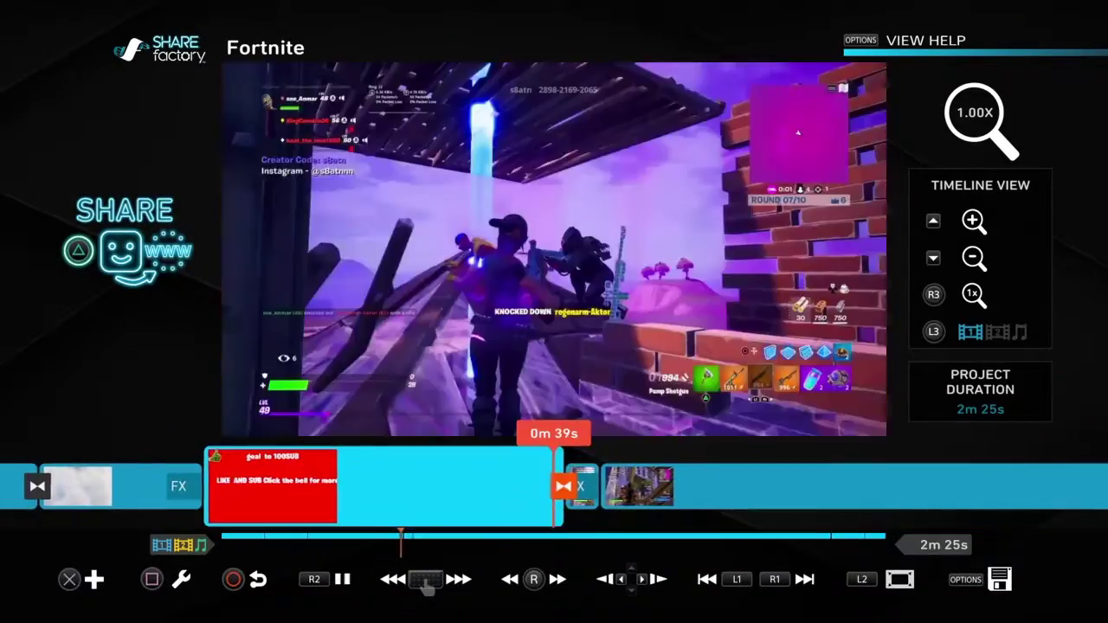
- Split the remaining gameplay clip at 0m 43s and again at 0m 45s
key(Return)
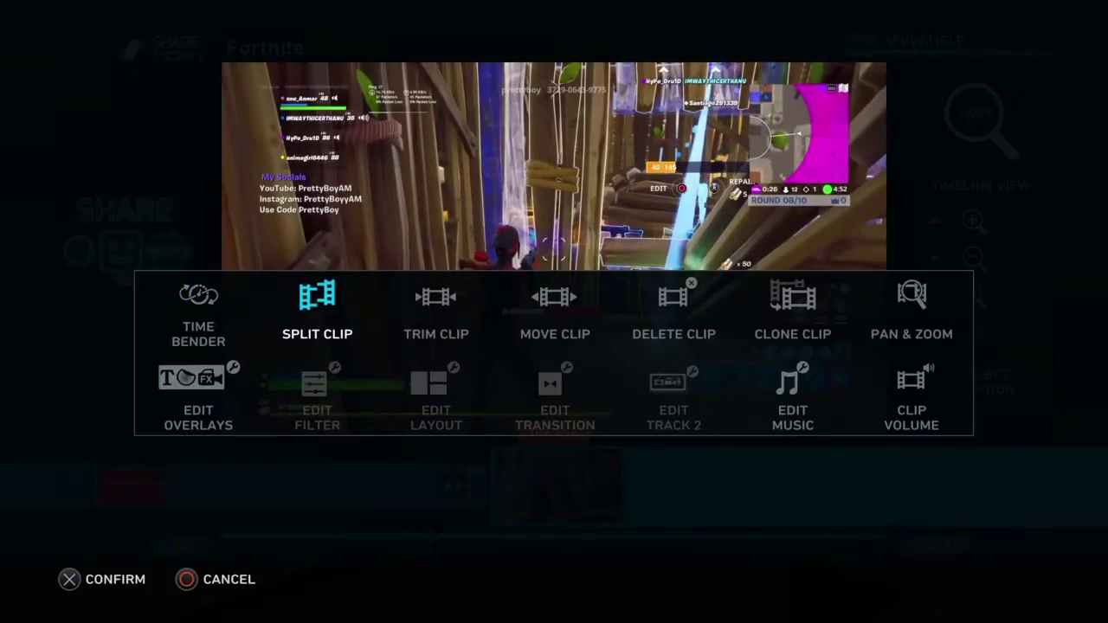
key(Return)
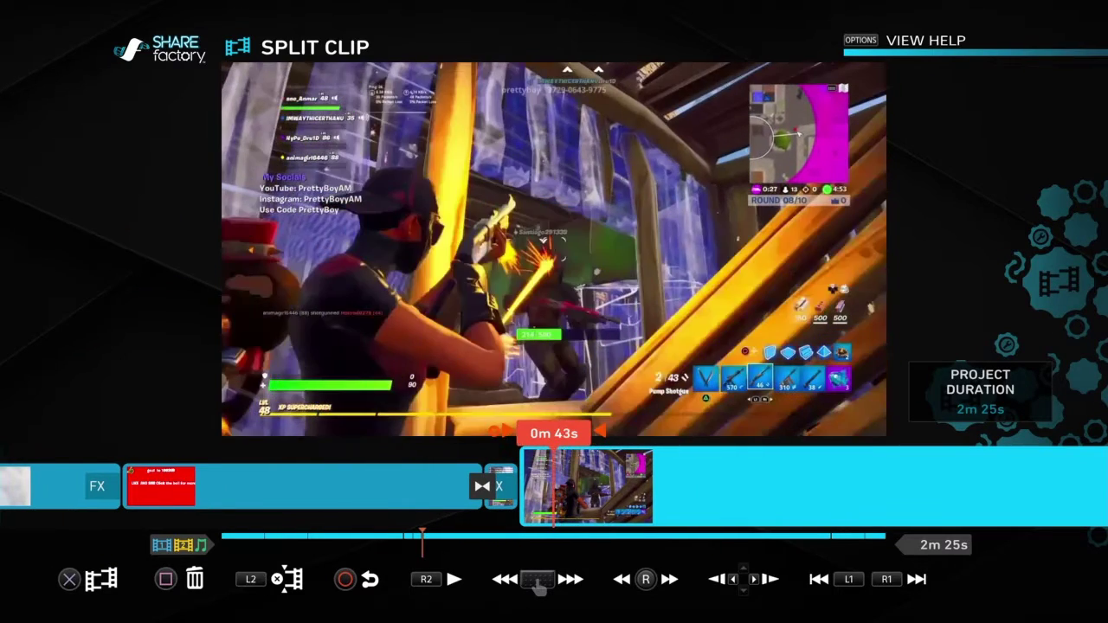
key(Return)
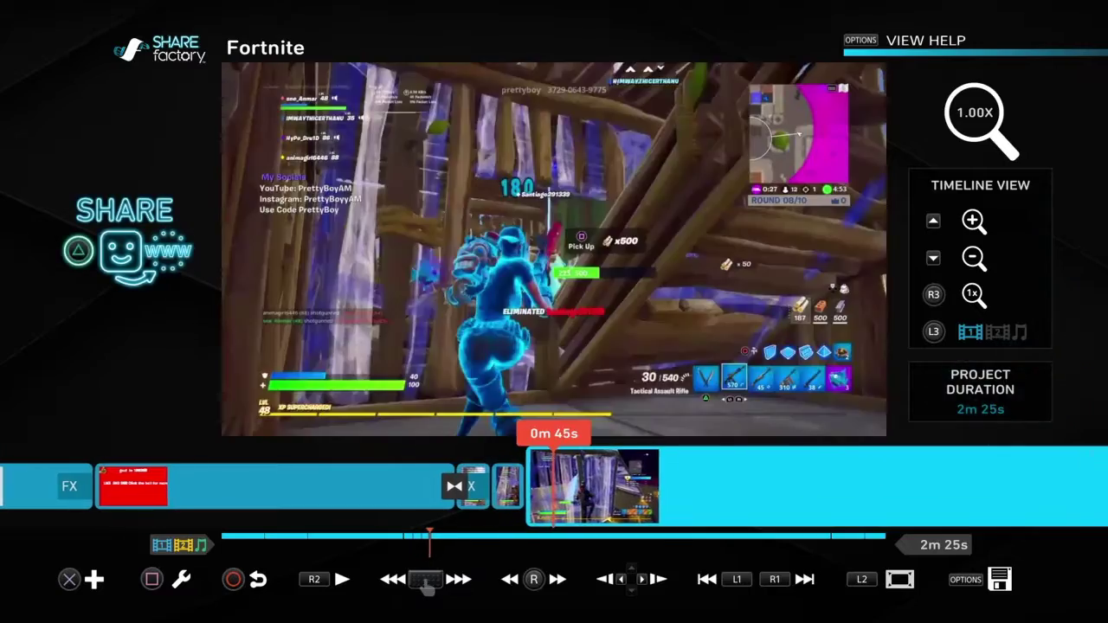
key(Return)
key(Return)
key(Return)
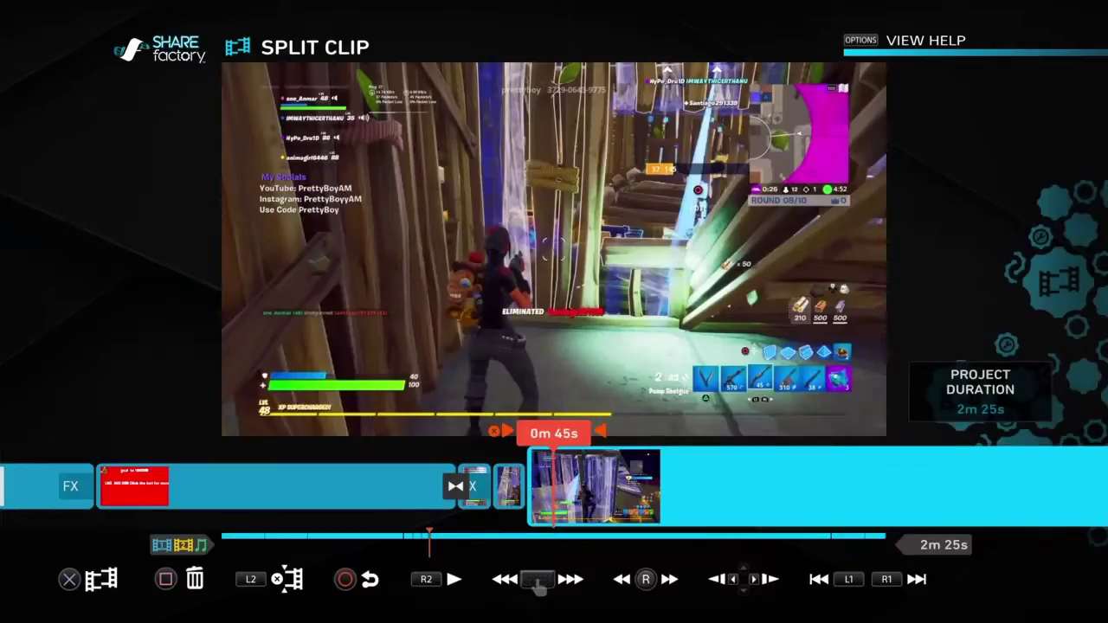
- Add a Burn Fade dissolve transition between the two short segments split at 0m 43s and 0m 45s
key(space)
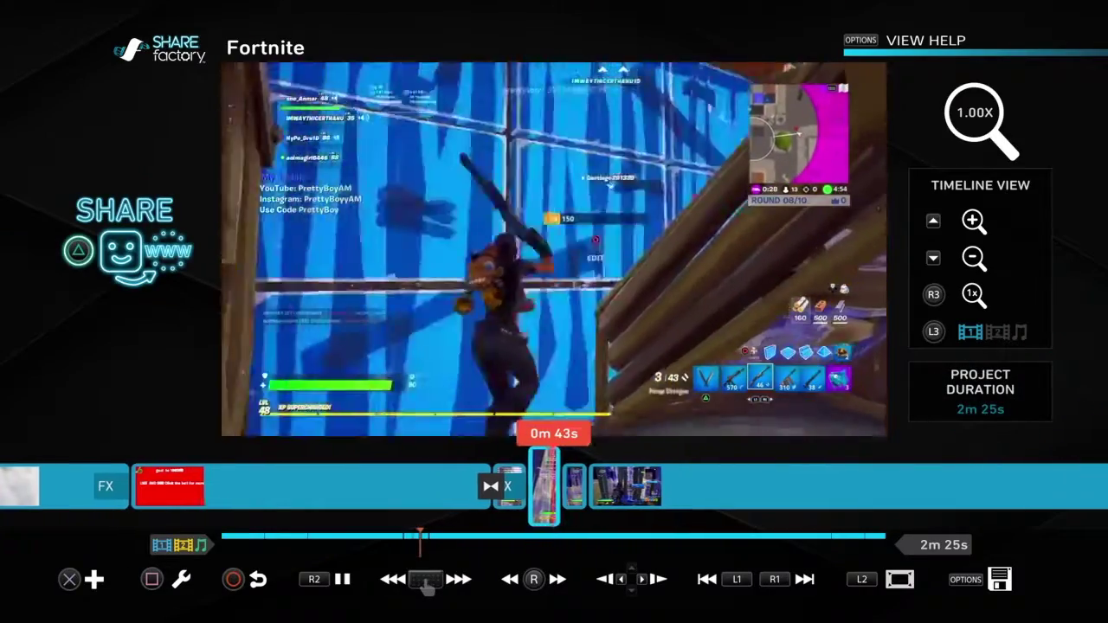
key(Return)
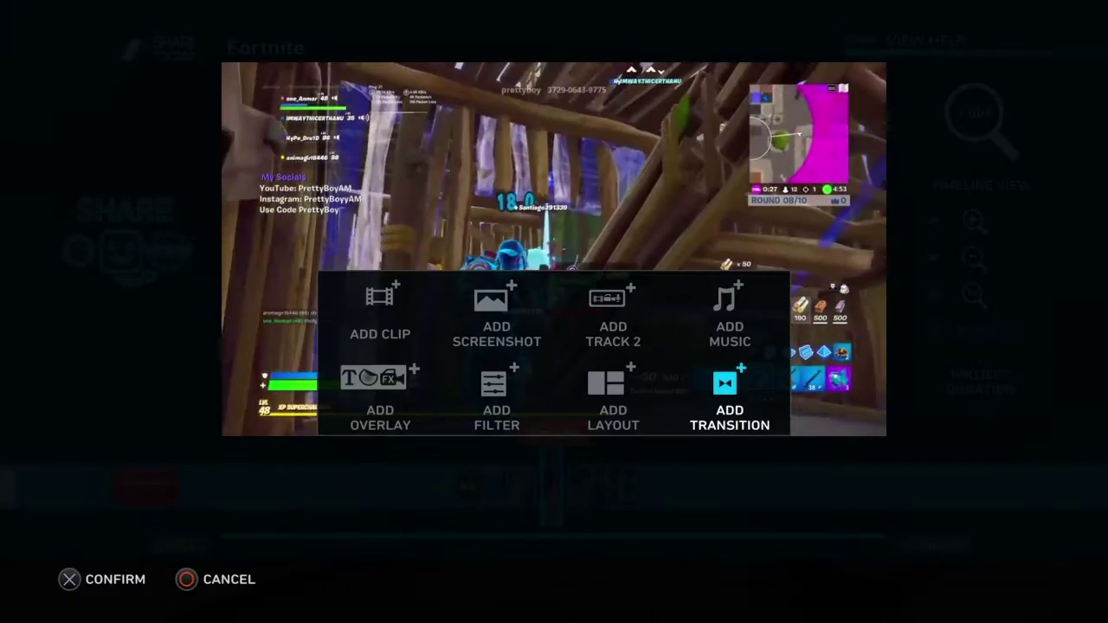
key(Return)
key(Down)
key(Escape)
key(Escape)
key(Left)
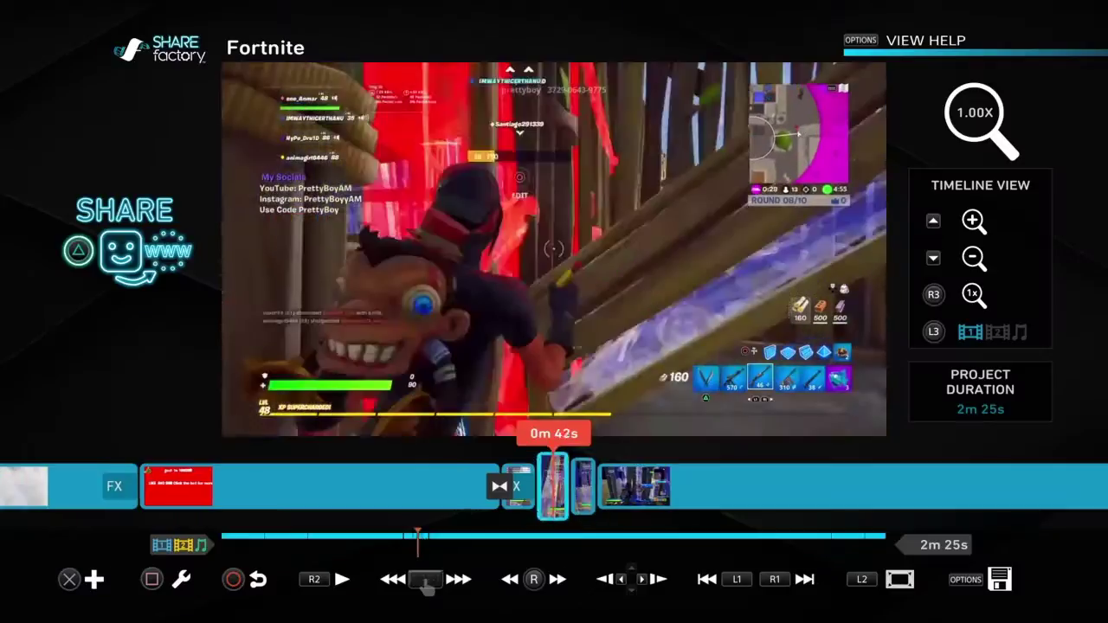
key(Return)
key(Down)
key(Down)
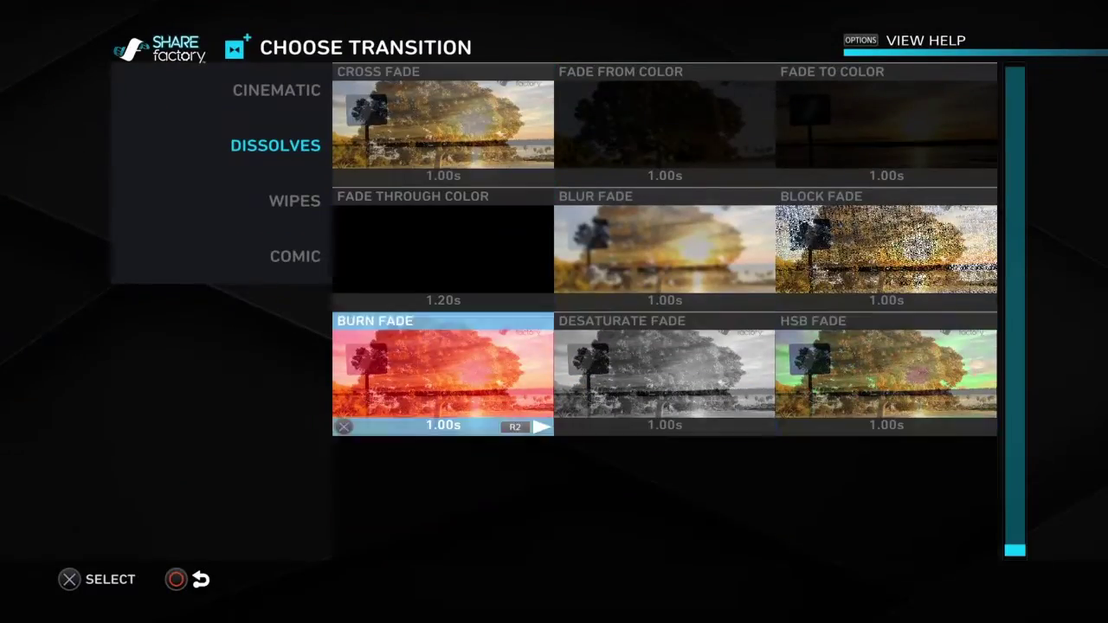
key(Return)
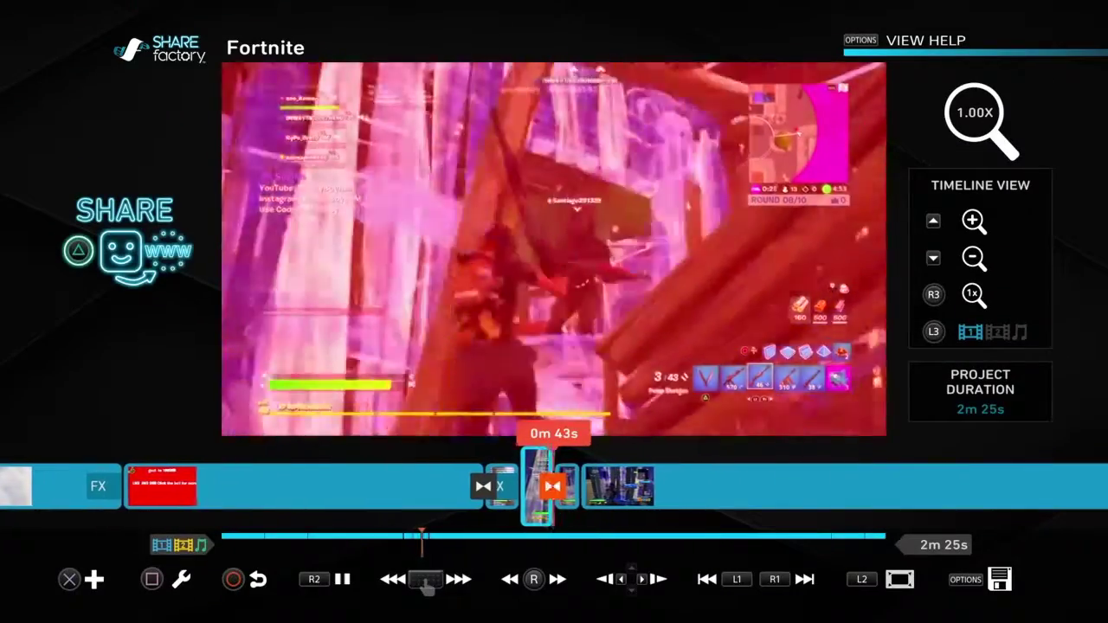
- Set the Burn Fade transition to Displace X -0.51, Displace Y 0.00 and a red color
key(Return)
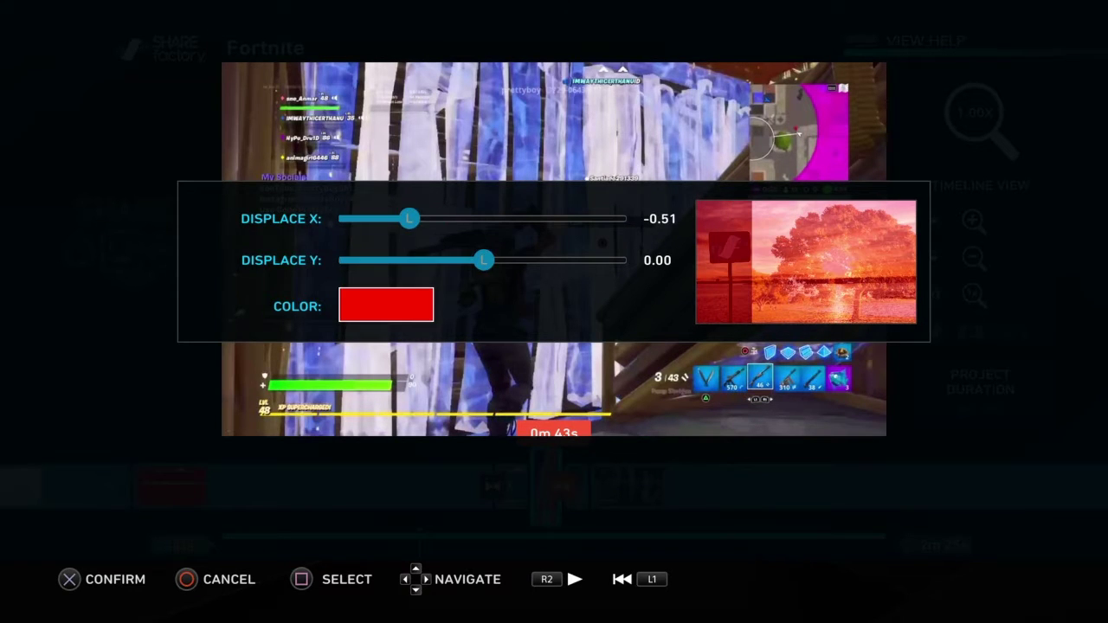
key(Return)
key(Return)
key(Escape)
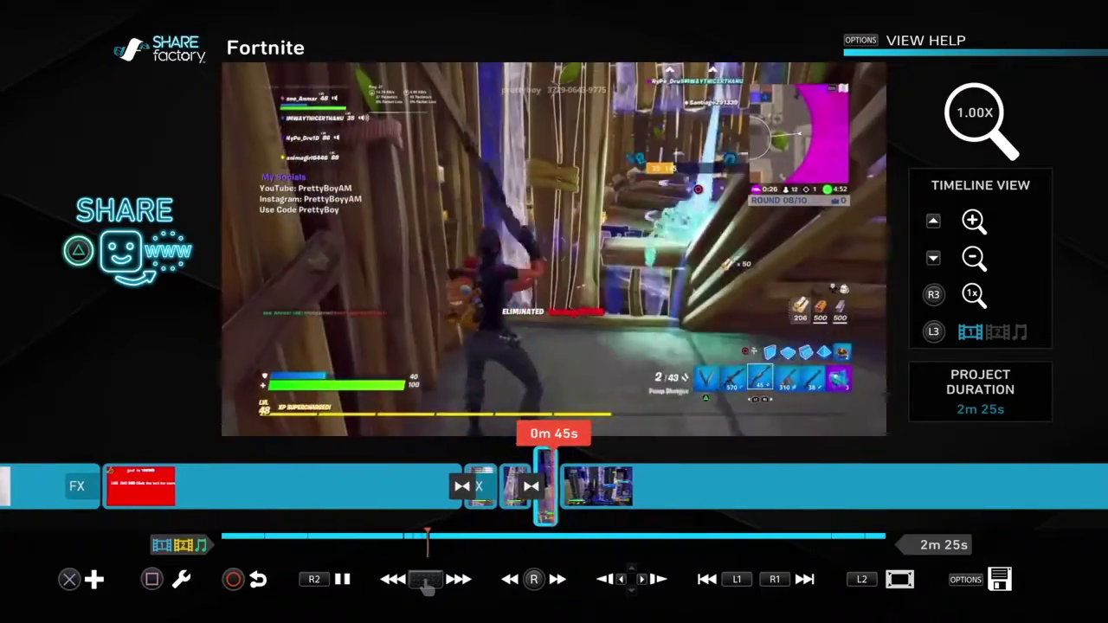
- Add a blurring effect to the short segment that follows the Burn Fade transition
key(Left)
key(Return)
key(Return)
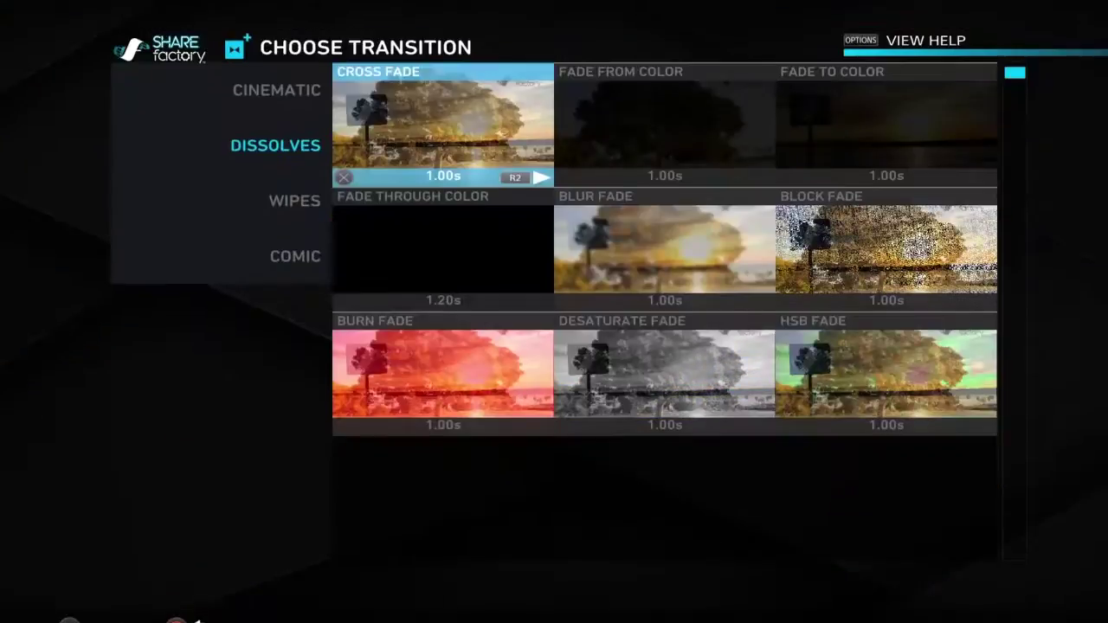
key(Escape)
key(Left)
key(Return)
key(Escape)
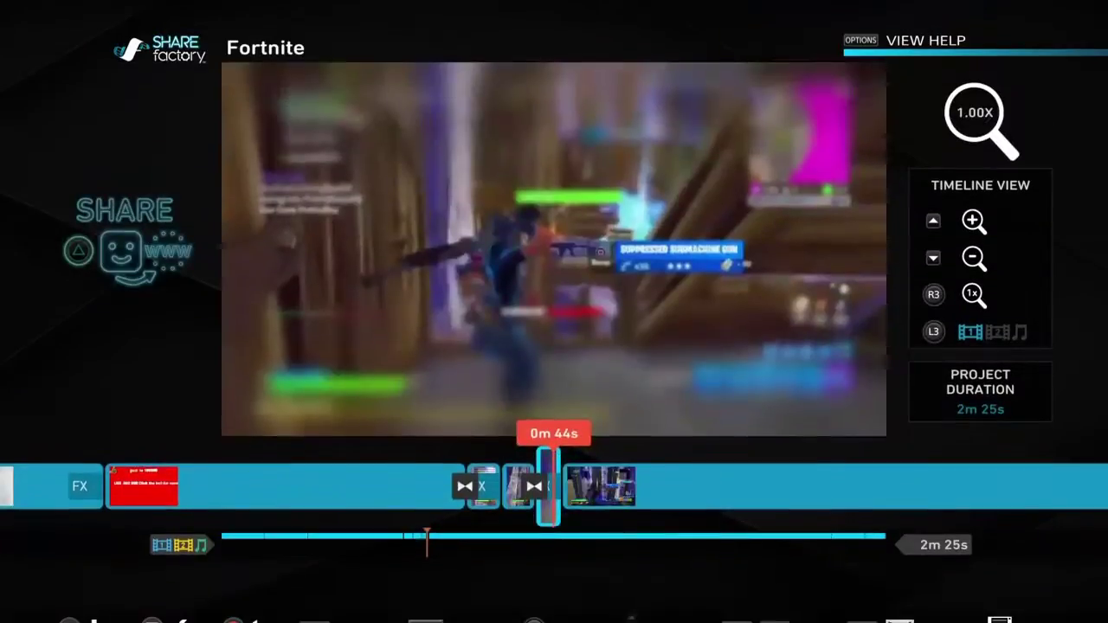
key(Return)
key(Escape)
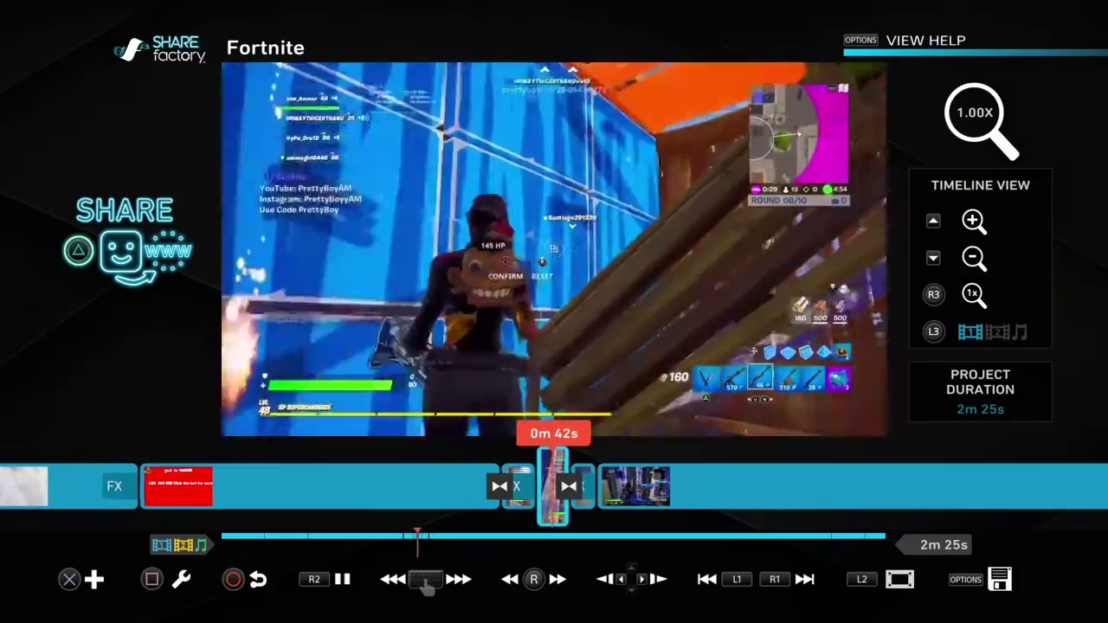
- Add a filter to the long clip that opens with the red "goal to 100SUB" screen
key(Right)
key(Left)
key(Right)
key(Left)
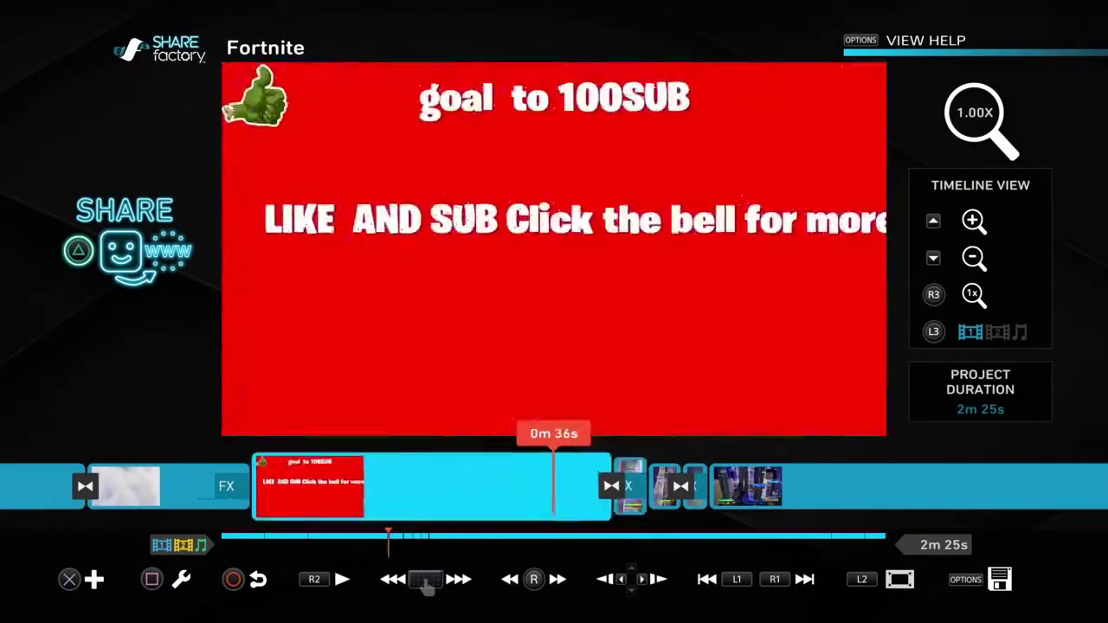
key(Left)
key(Right)
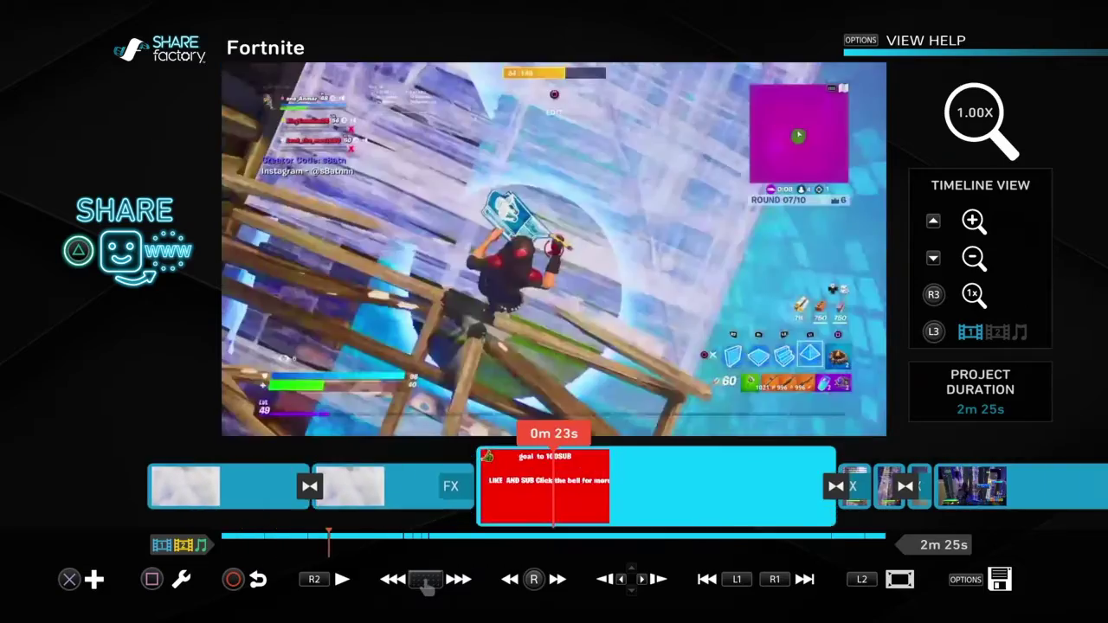
key(Return)
key(Return)
key(Escape)
key(Left)
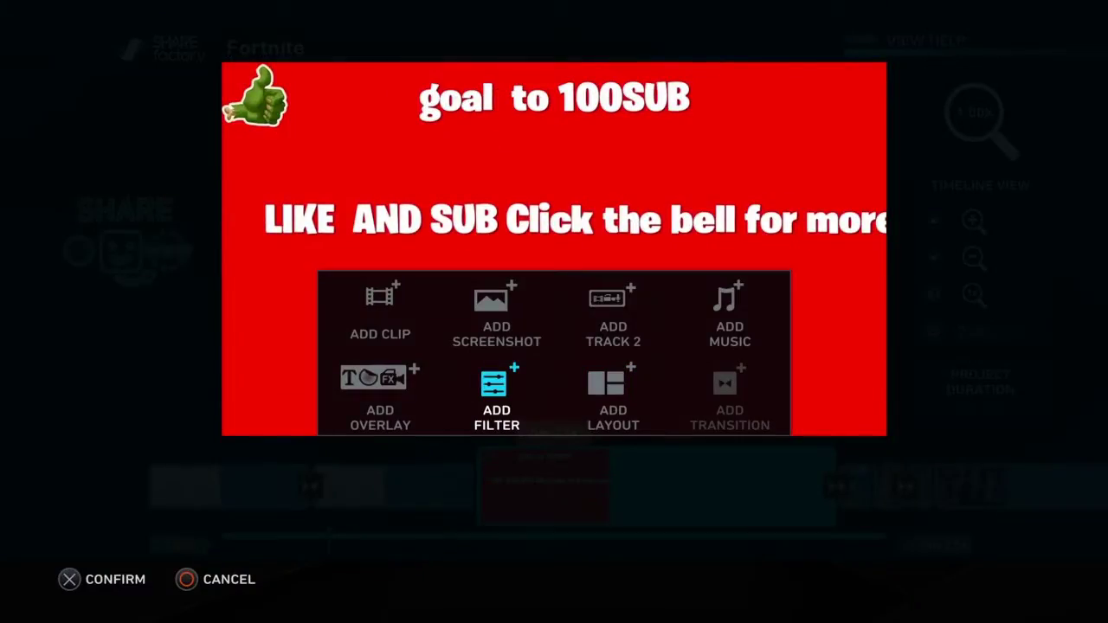
key(Return)
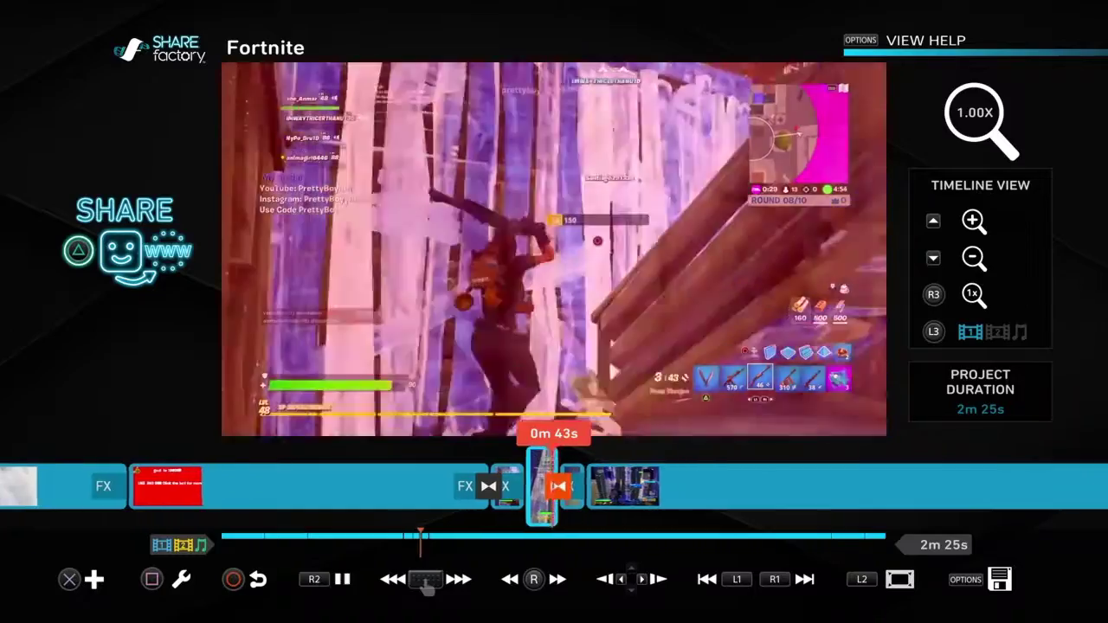
- Add a filter from the full filter list to the short segment just before the Burn Fade transition
key(Return)
key(Return)
key(Right)
key(Return)
key(Right)
key(Return)
key(Return)
key(Right)
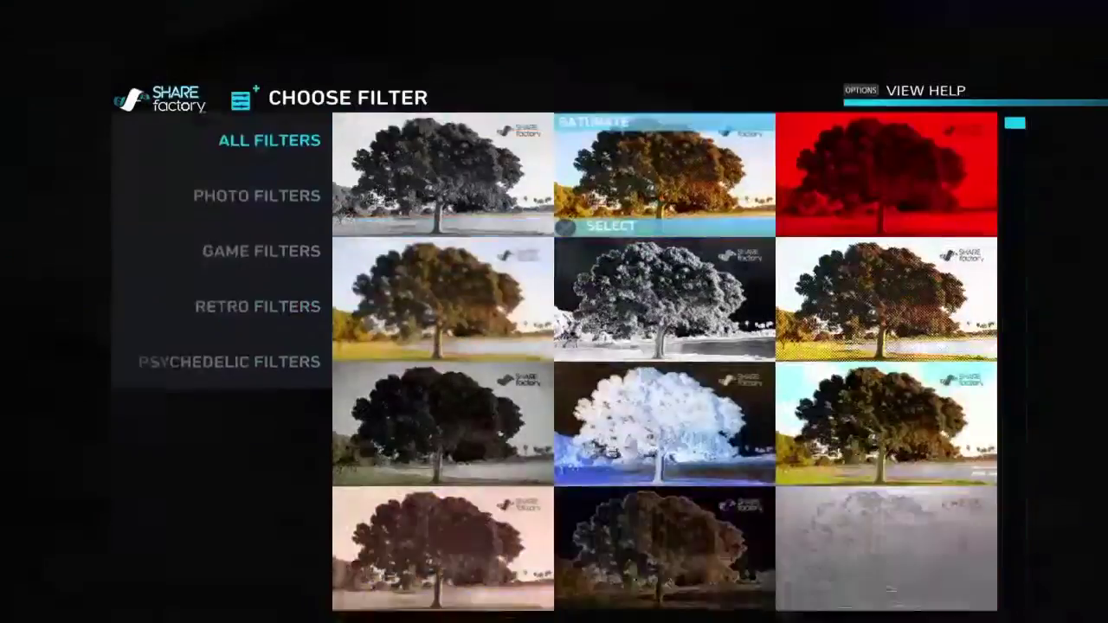
key(Return)
key(Right)
key(Return)
key(Return)
key(Return)
key(Right)
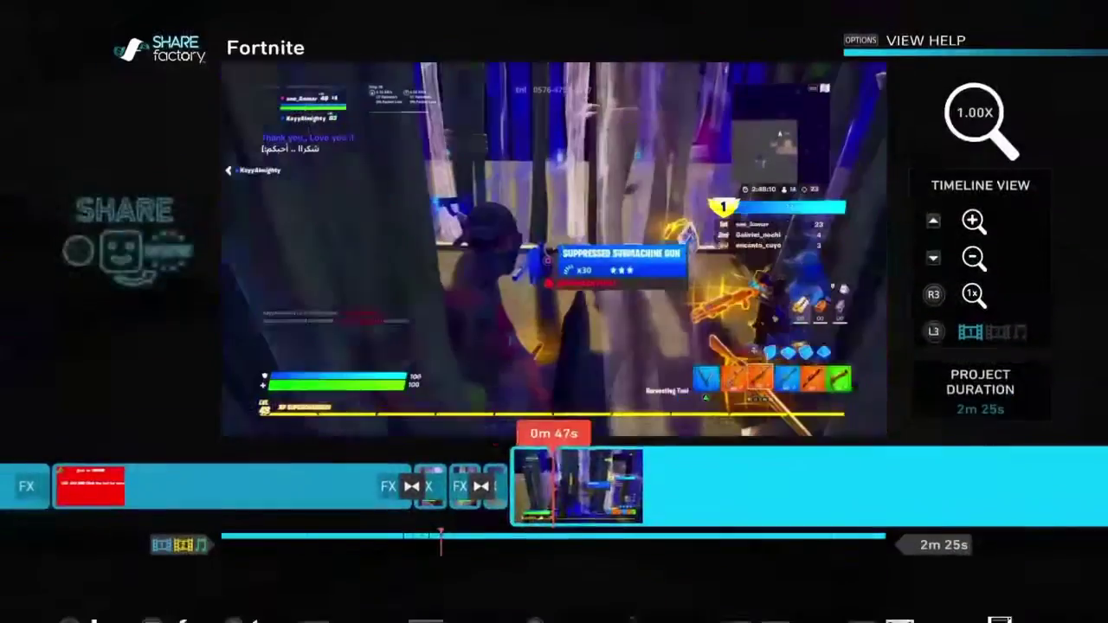
- Apply a filter with an intensity of 0.25 to the long remaining gameplay clip
key(Left)
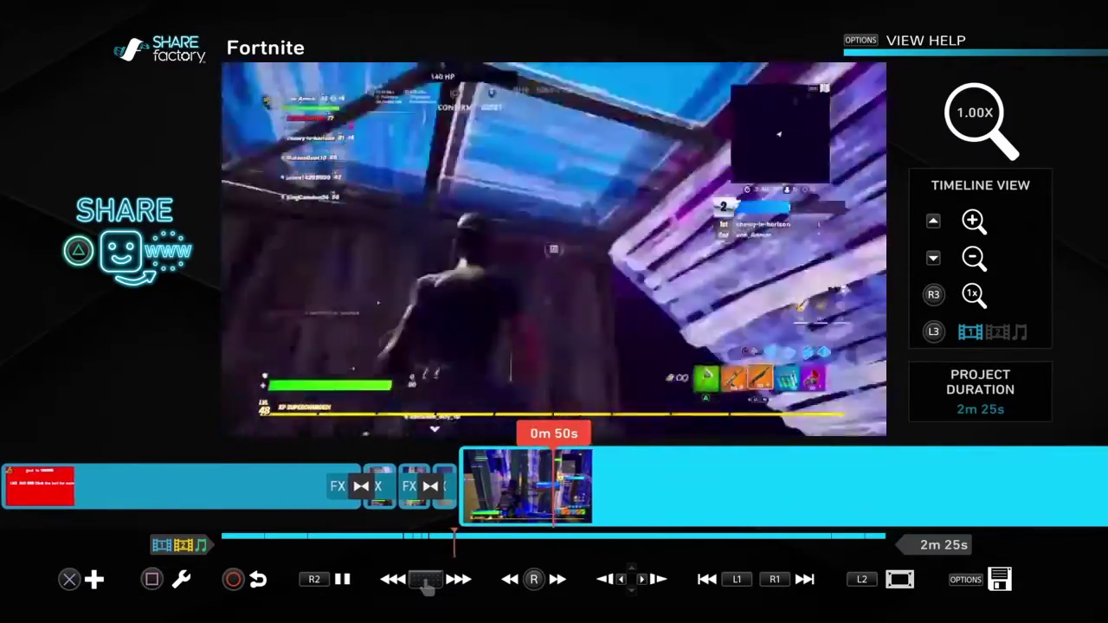
key(Left)
key(Right)
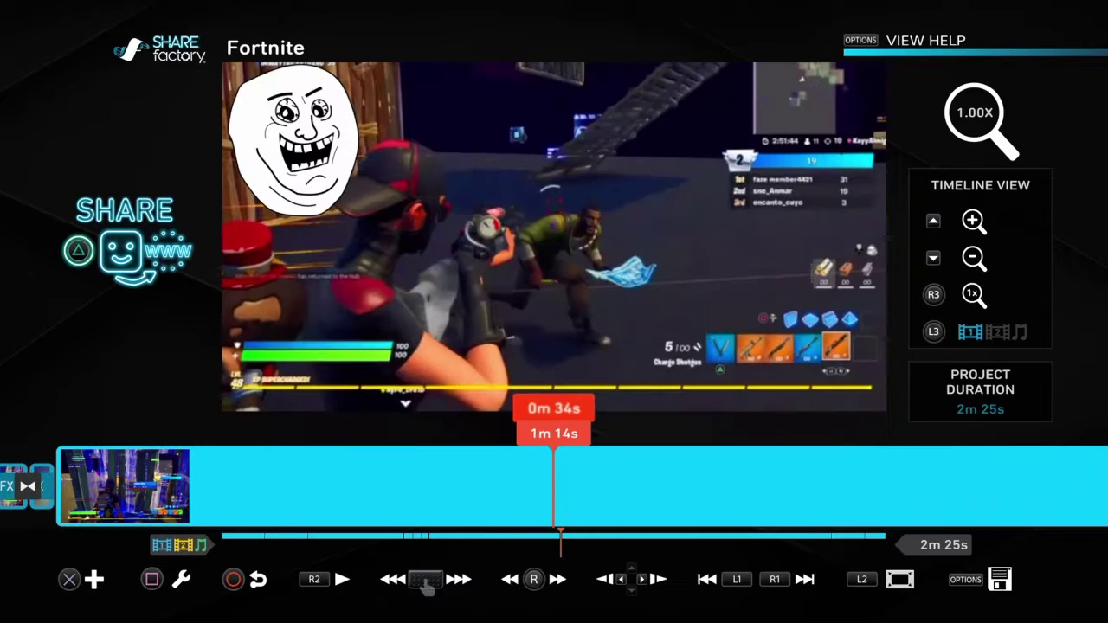
key(space)
key(Left)
key(Right)
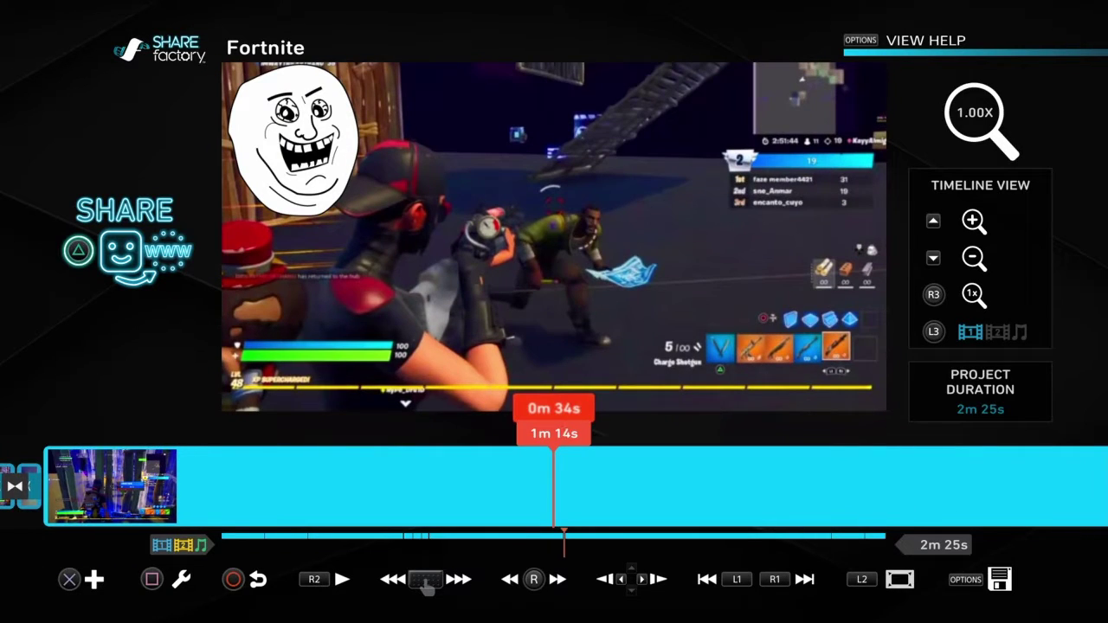
key(Left)
key(Right)
key(Return)
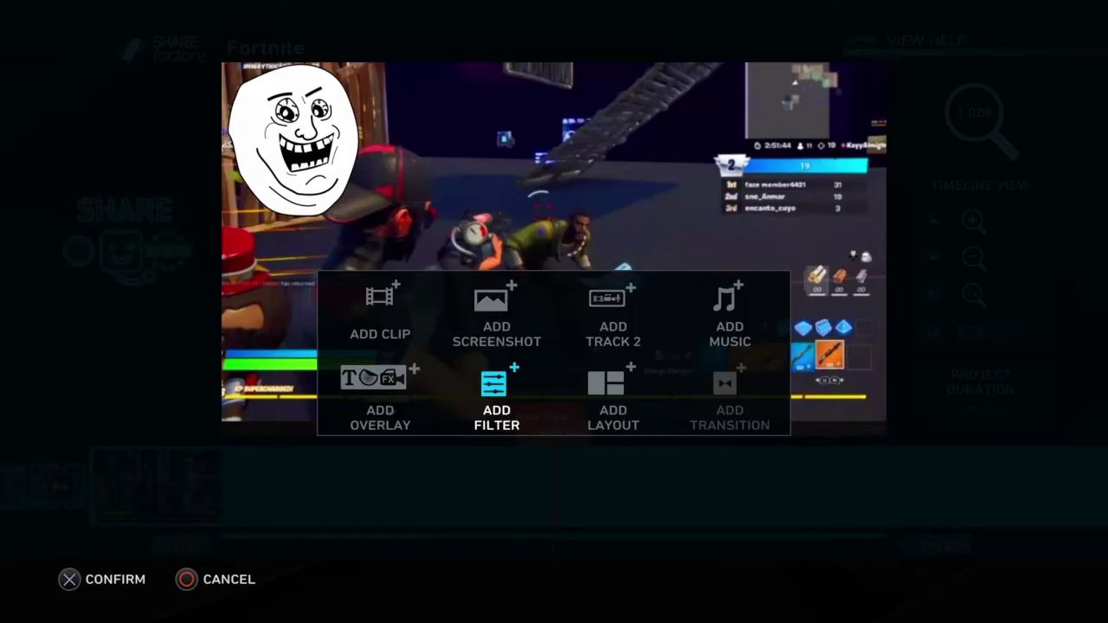
key(Return)
key(Escape)
key(Right)
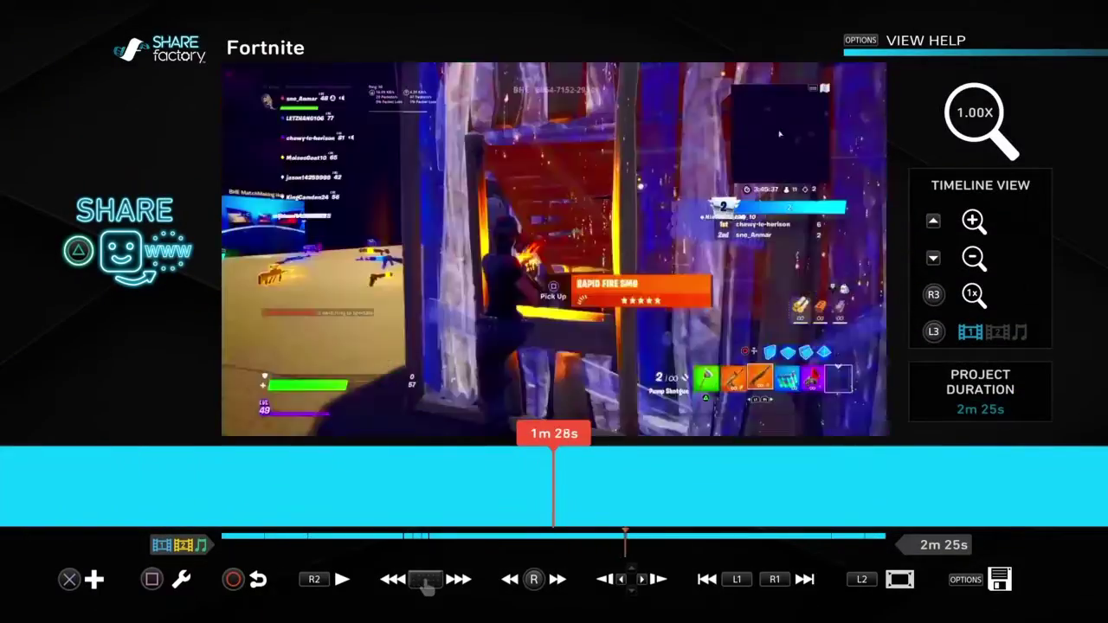
key(Right)
key(space)
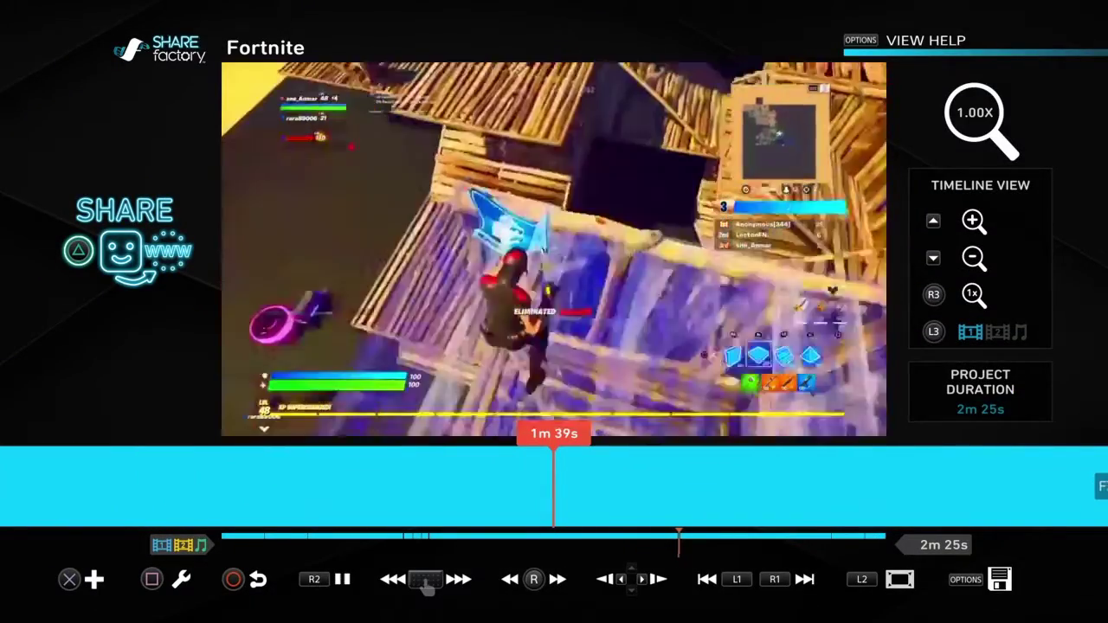
key(Return)
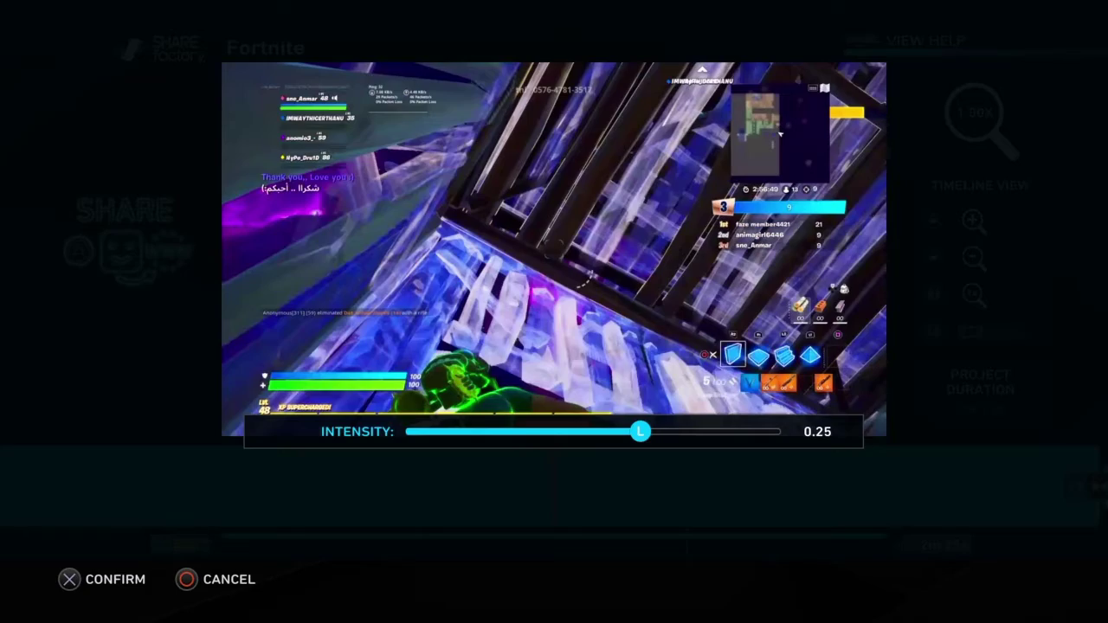
key(Return)
key(Left)
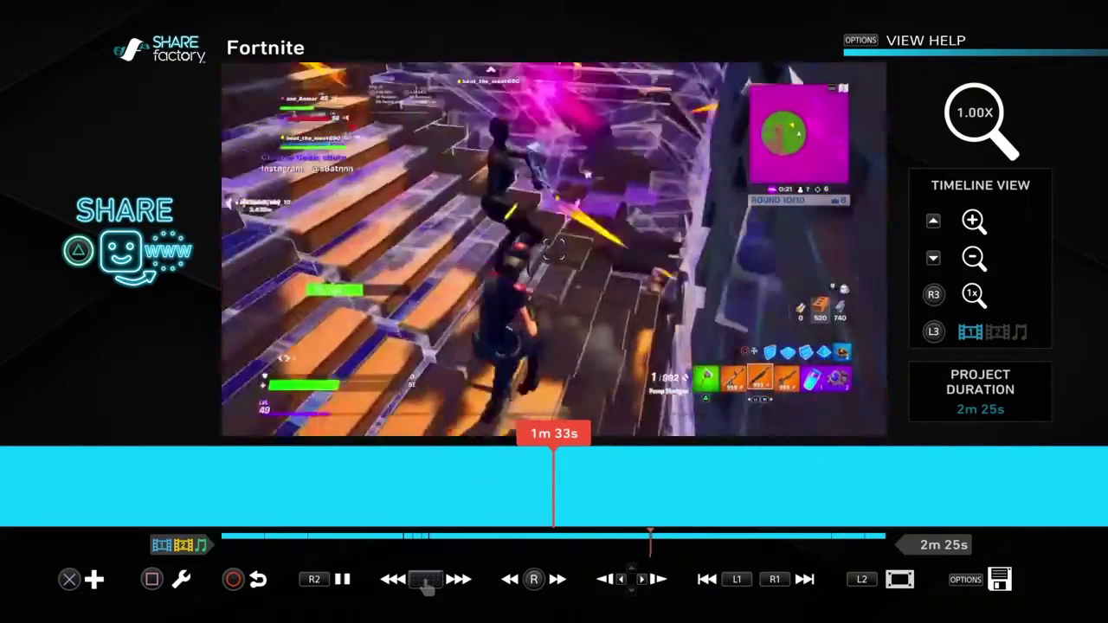
- Delete the battle bus clip and the short black closing clip at the end of the timeline
key(Right)
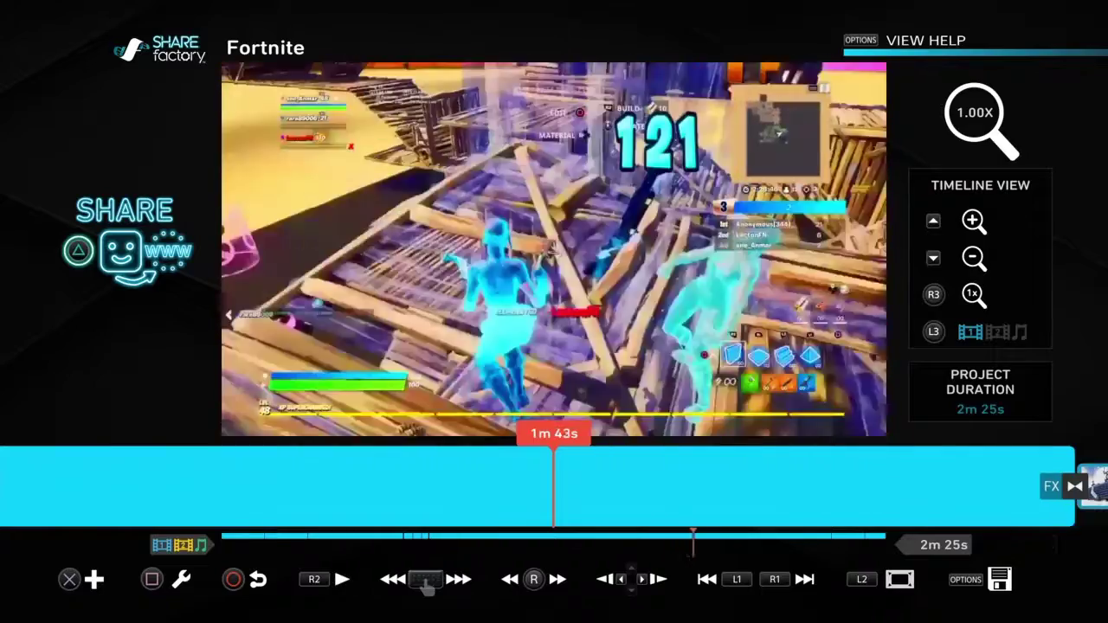
key(Right)
key(Right)
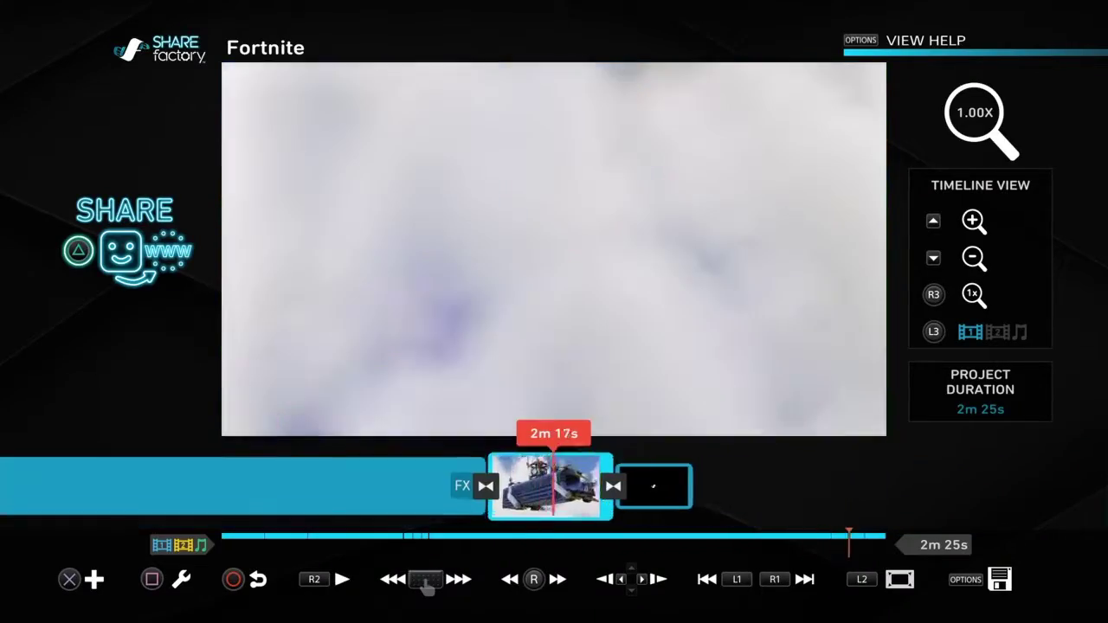
key(Return)
key(Right)
key(Return)
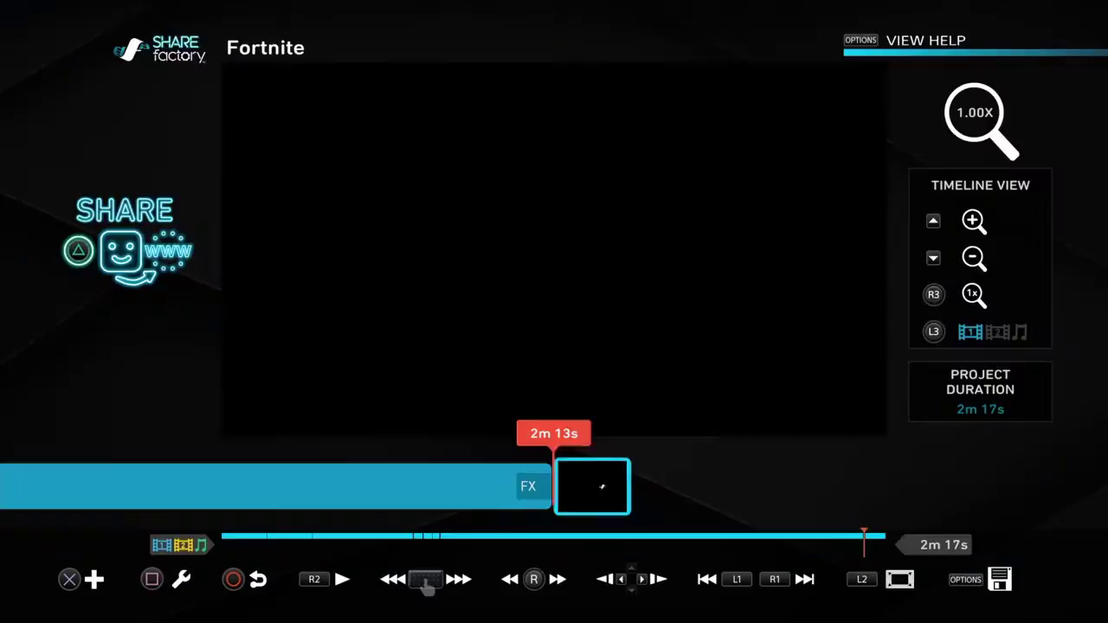
key(Return)
key(Return)
key(Return)
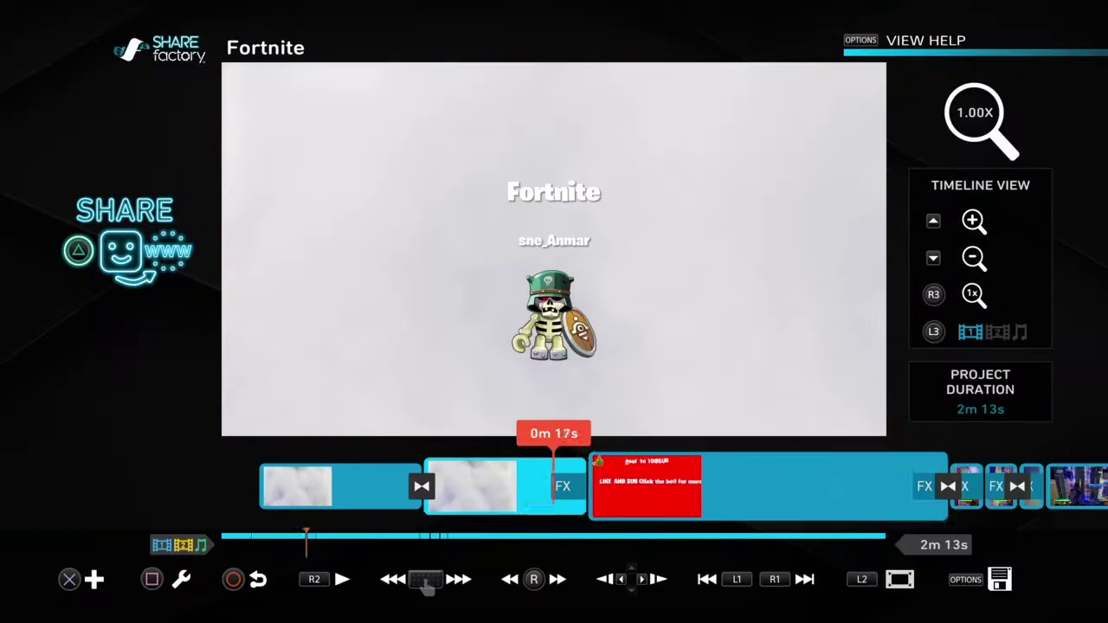
- Delete the two cloudy intro clips at the start of the timeline
key(Return)
key(Return)
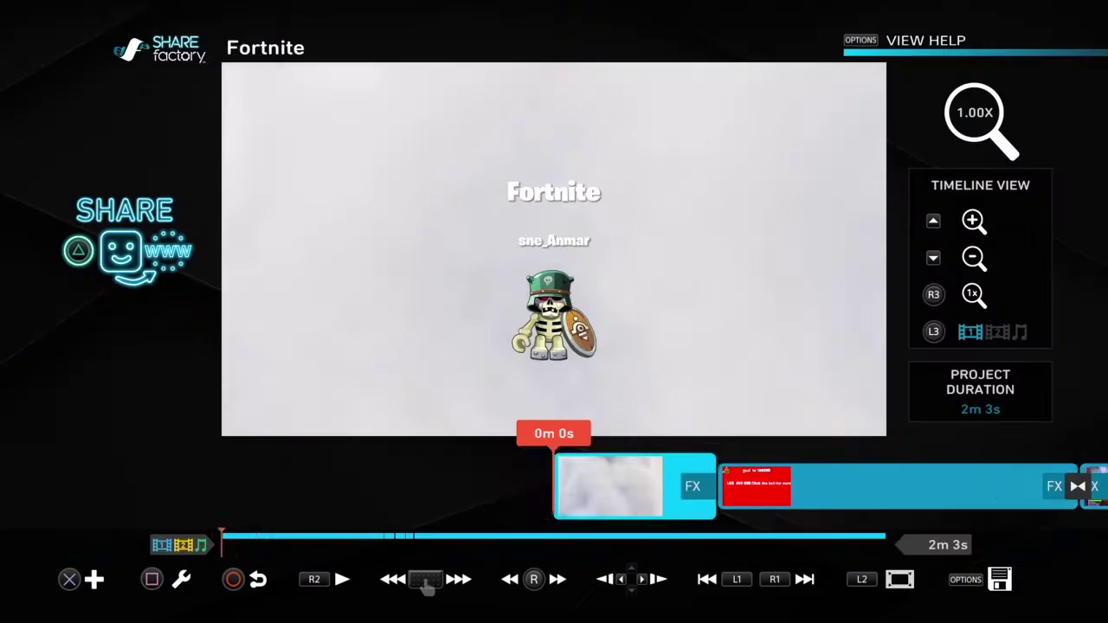
key(Right)
key(Return)
key(Escape)
key(Return)
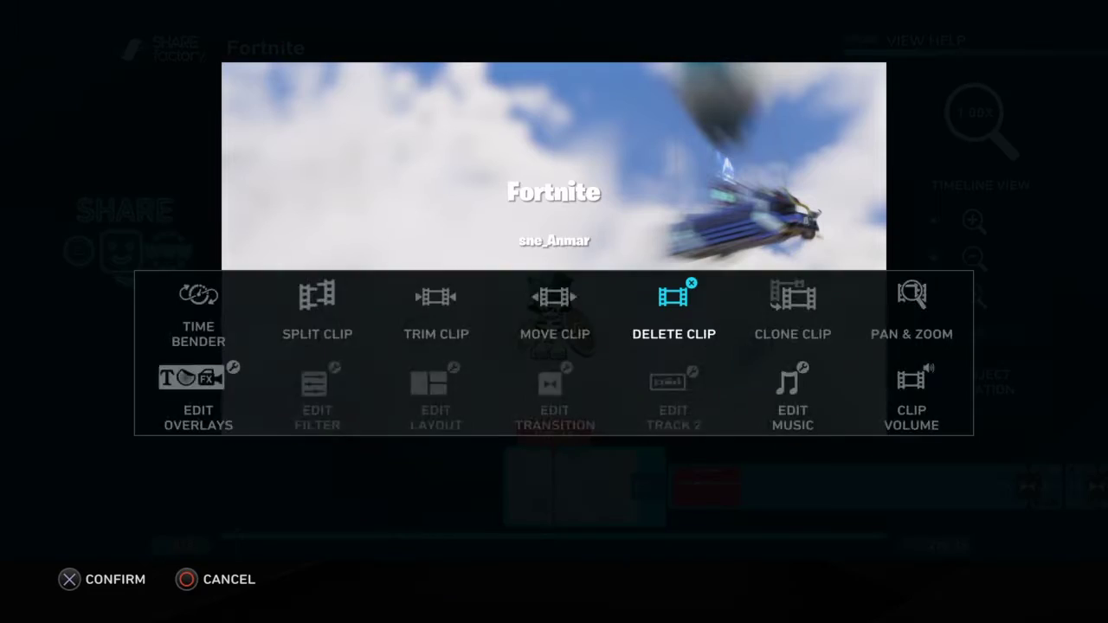
key(Return)
- Delete the cloudy Fortnite title clip at the start of the timeline and open the overlay library for the red opening card
key(Return)
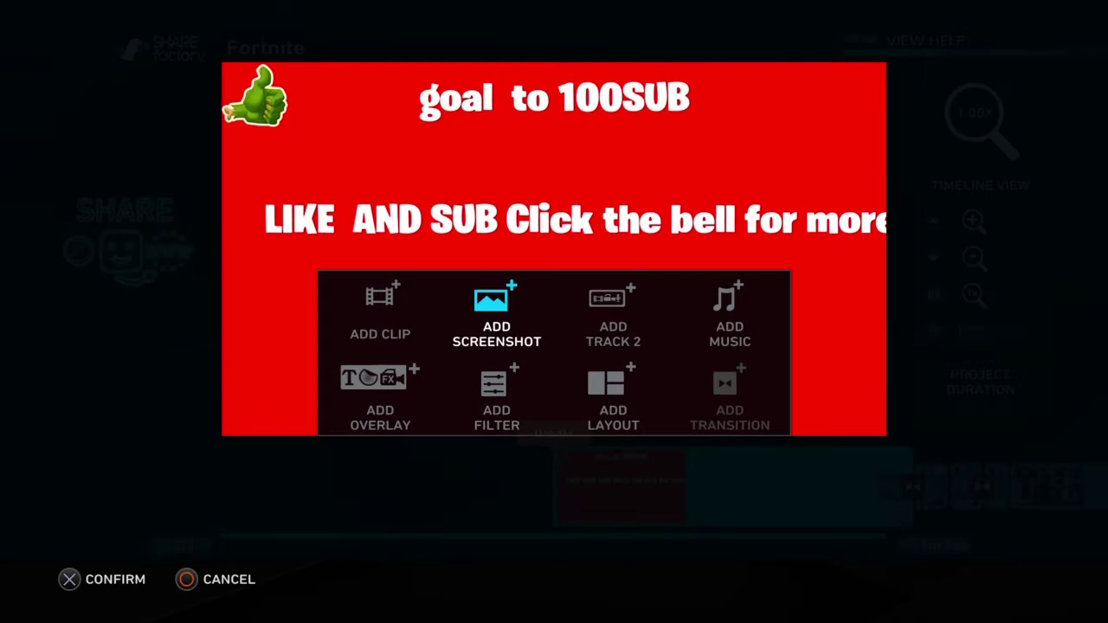
key(Down)
key(Left)
key(Return)
- Look through the general sticker collection down to the Follow, Subscribe and Like stickers
key(Down)
key(Down)
key(Down)
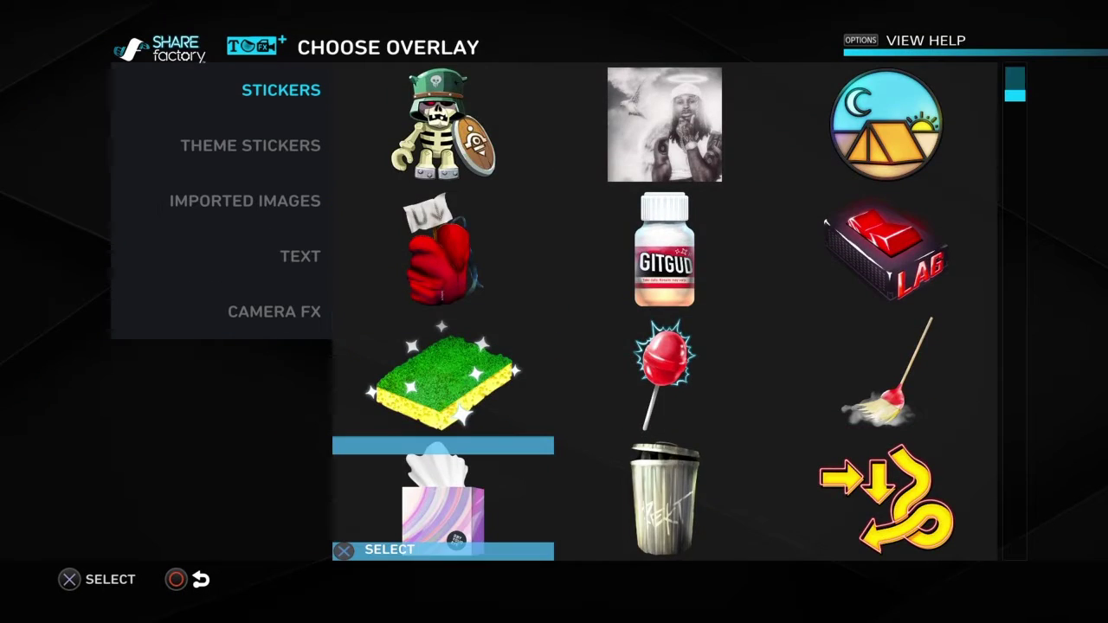
key(Down)
key(Down)
key(Down)
key(Down)
key(Down)
key(Down)
key(Down)
key(Down)
key(Down)
key(Down)
key(Down)
key(Down)
key(Down)
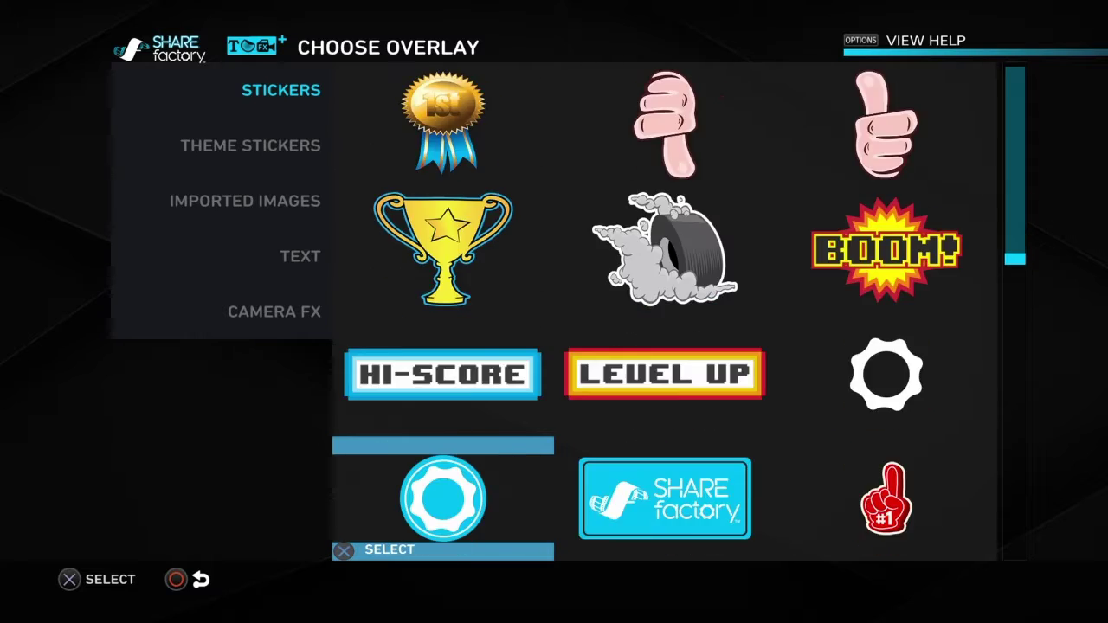
key(Down)
key(Down)
key(Down)
key(Down)
key(Down)
key(Down)
key(Right)
key(Down)
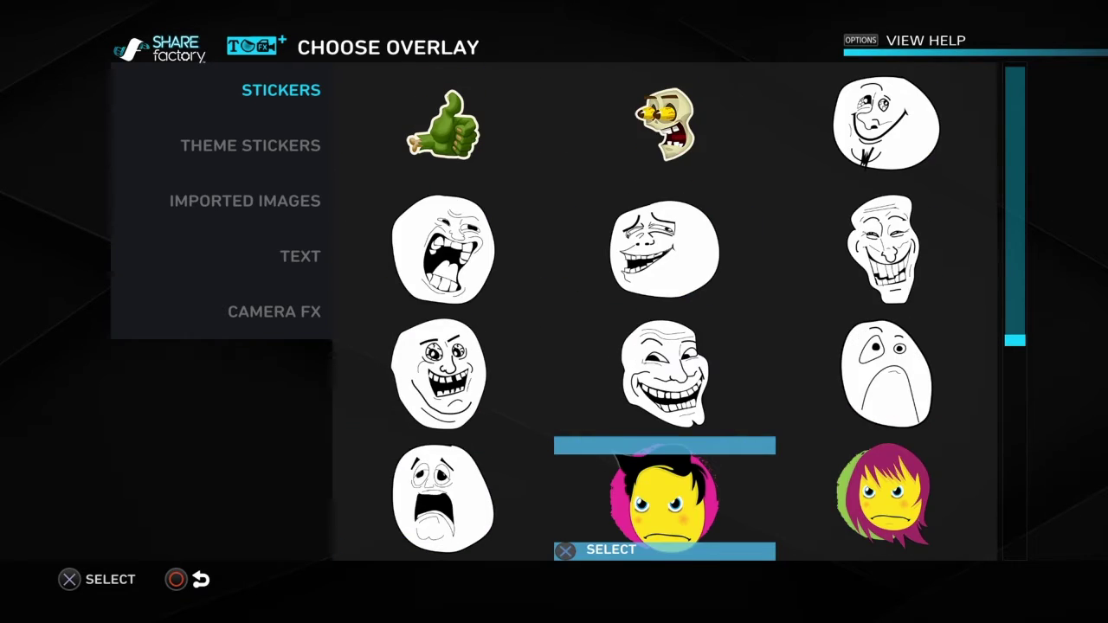
key(Right)
key(Down)
key(Down)
key(Down)
key(Down)
key(Down)
key(Down)
key(Left)
key(Down)
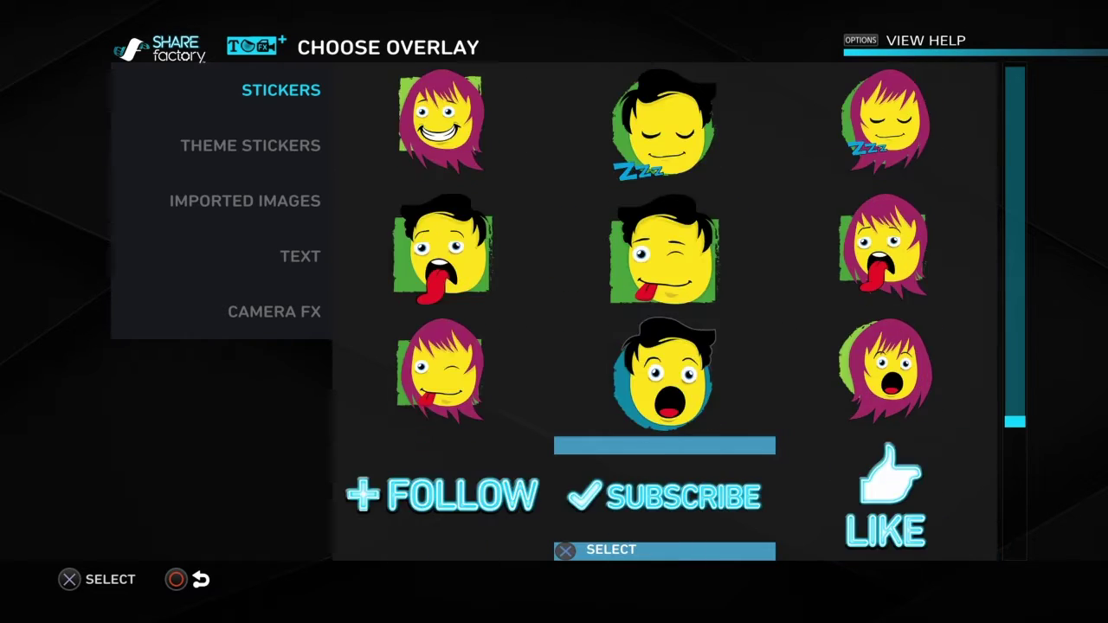
- Examine the theme stickers and imported images categories of the overlay library
key(Down)
key(Left)
key(Left)
key(Down)
key(Right)
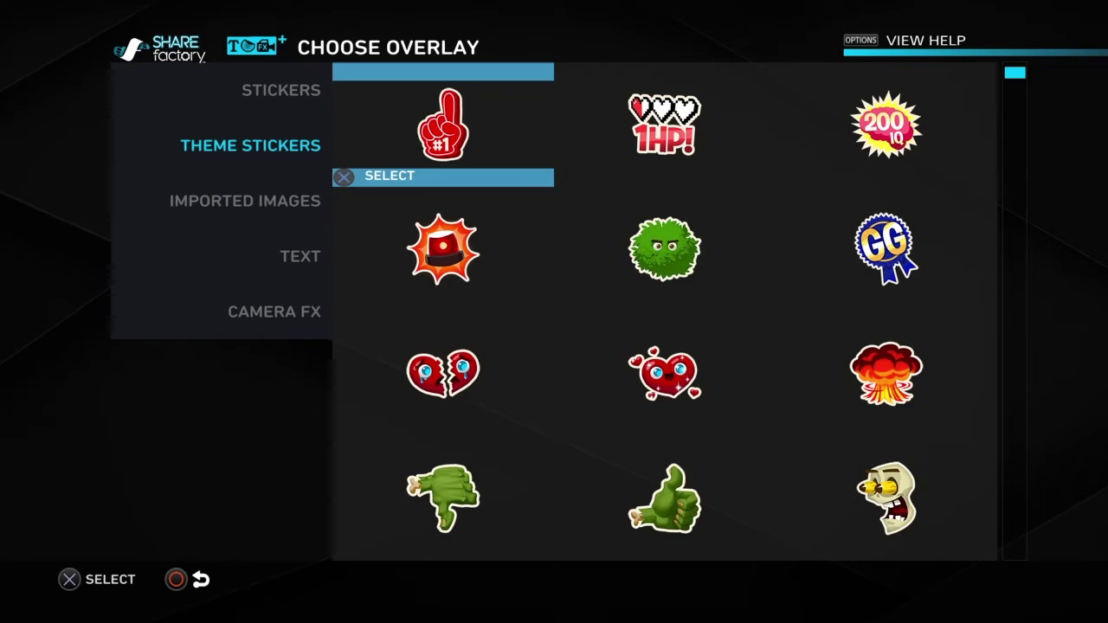
key(Left)
key(Down)
key(Down)
key(Down)
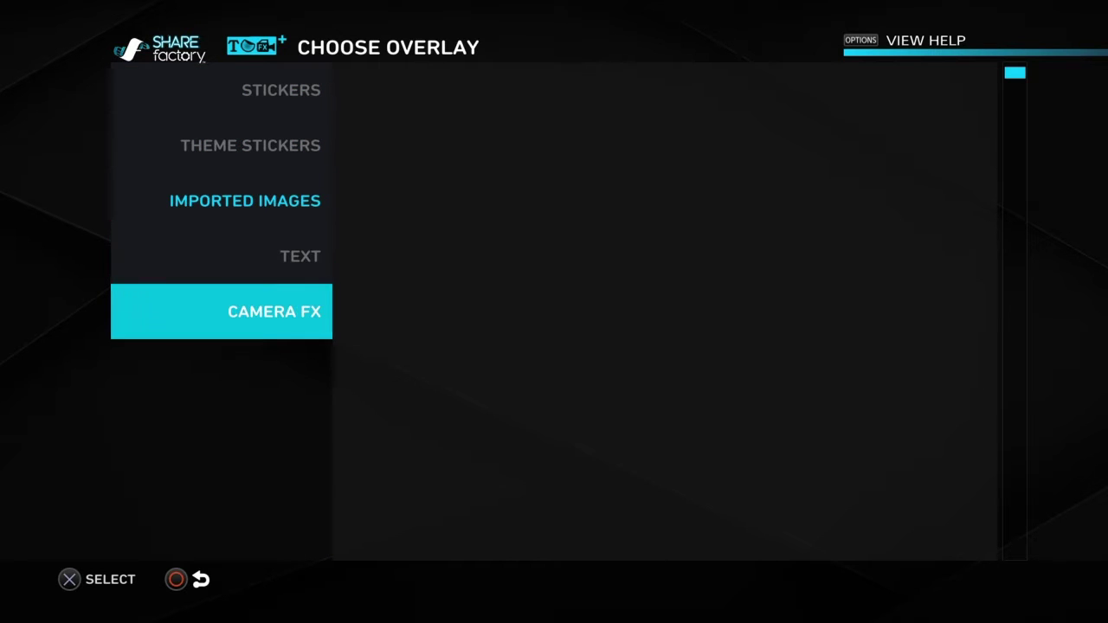
- Add a Quake camera FX overlay with a duration of 2.0 s at the very start of the red opening card
key(Right)
key(Left)
key(Right)
key(Right)
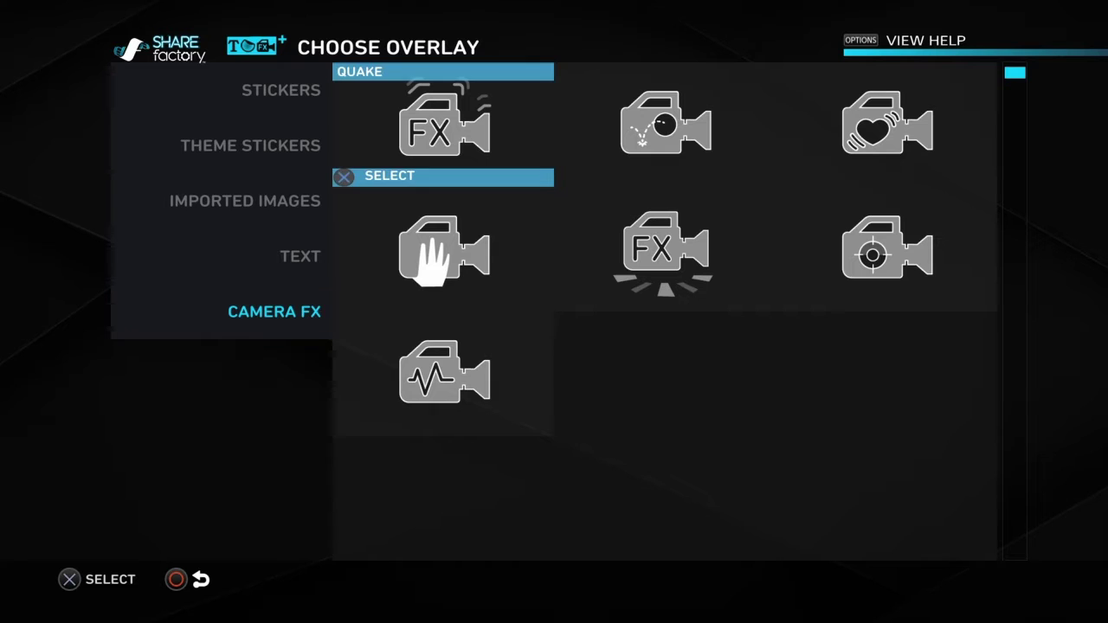
key(Right)
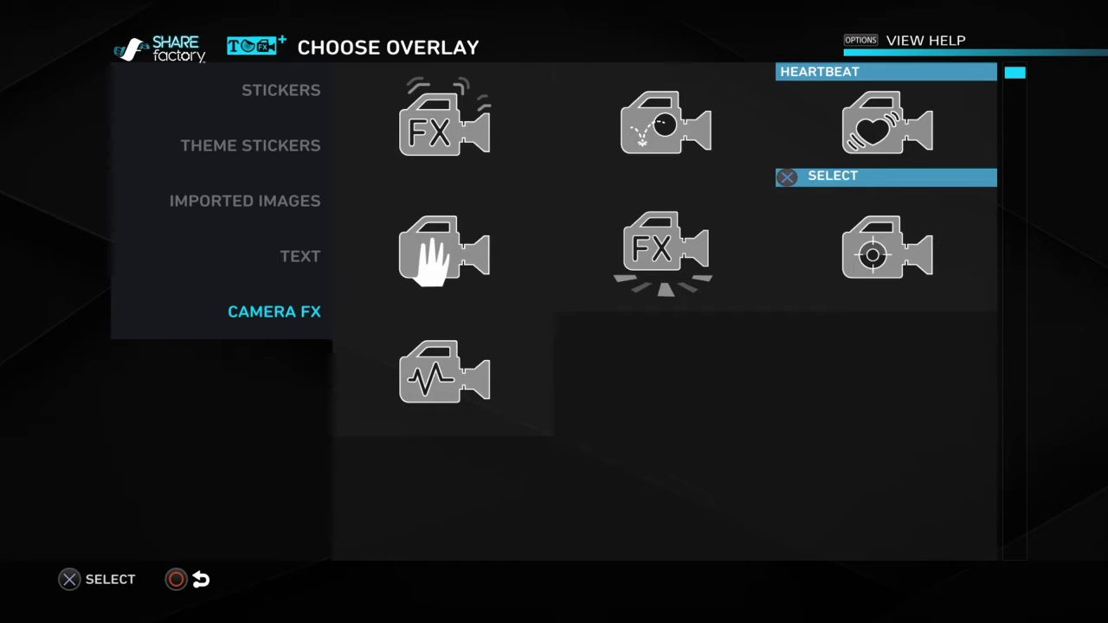
key(Down)
key(Down)
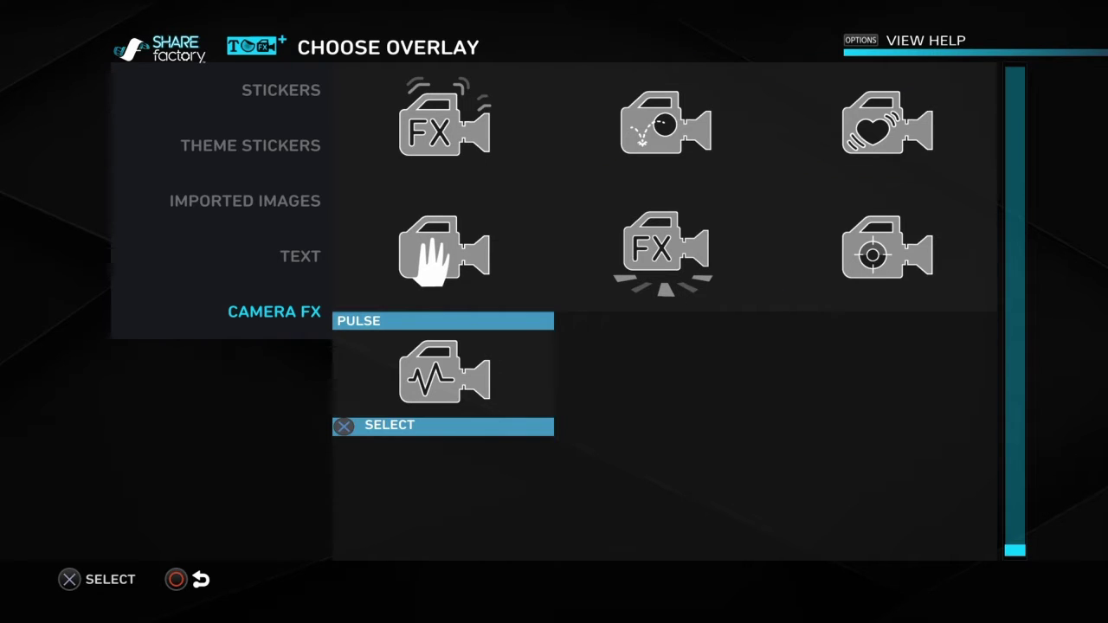
key(Up)
key(Up)
key(Return)
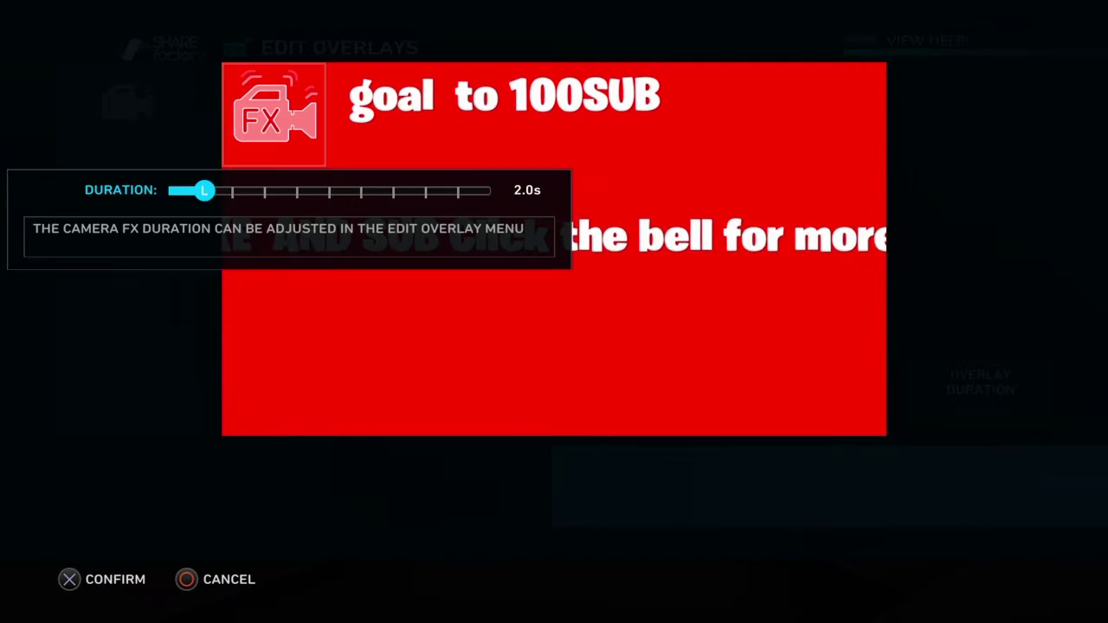
key(Return)
key(Escape)
- Add a second 2.0 s Quake camera FX overlay on the opening card shortly after the first one
key(Right)
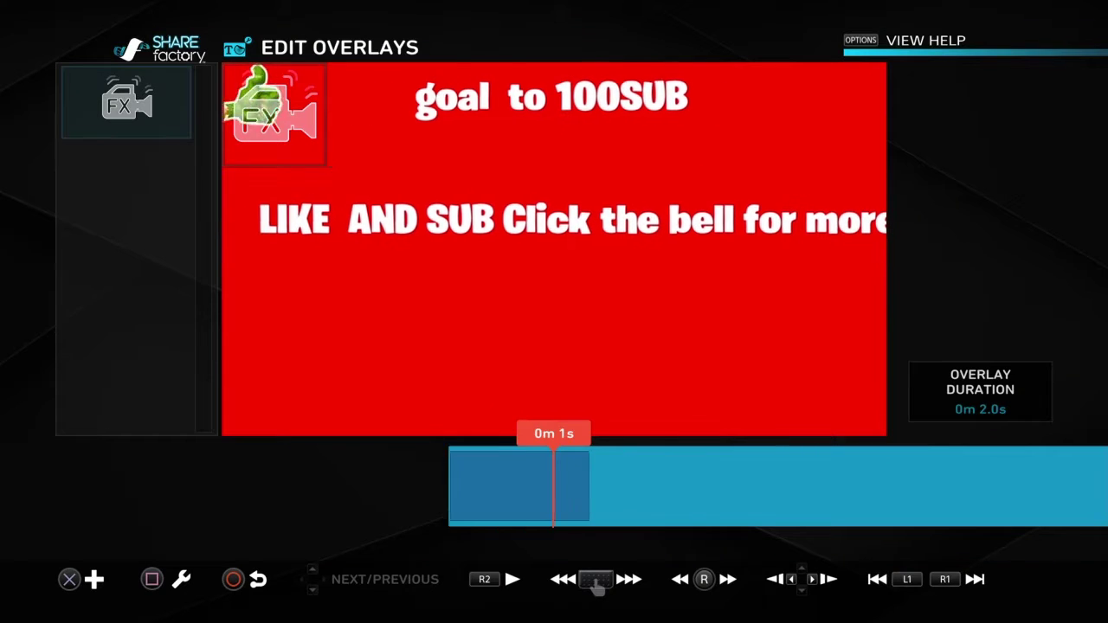
key(Return)
key(Return)
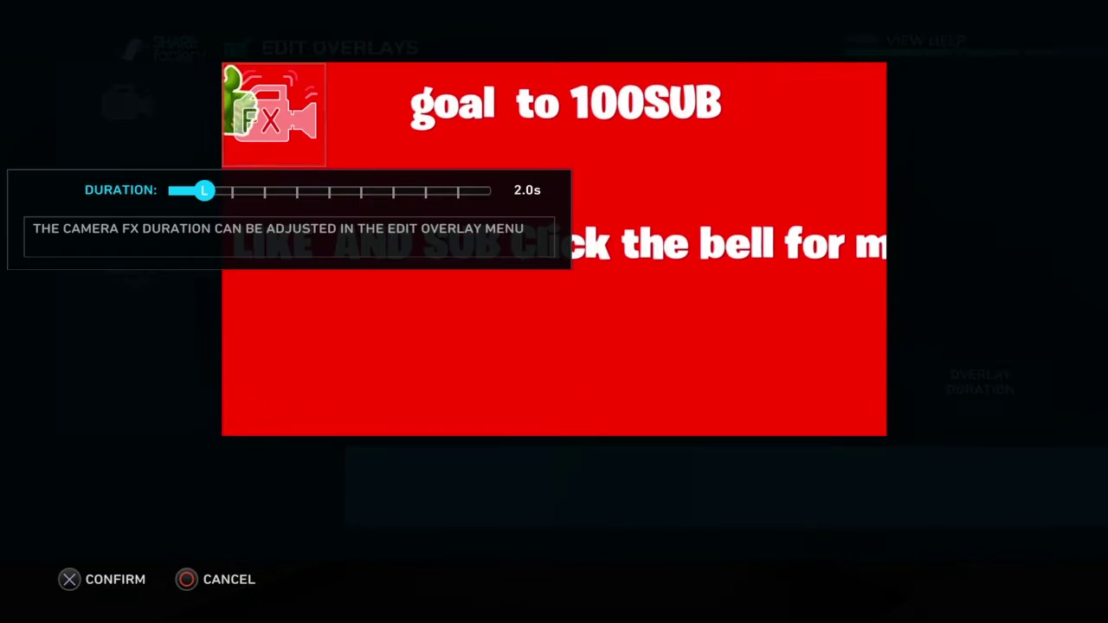
key(Return)
key(Return)
- Add a 2.0 s Quake camera FX overlay at 0m 11s, where the gameplay starts, and return to the main timeline
key(Right)
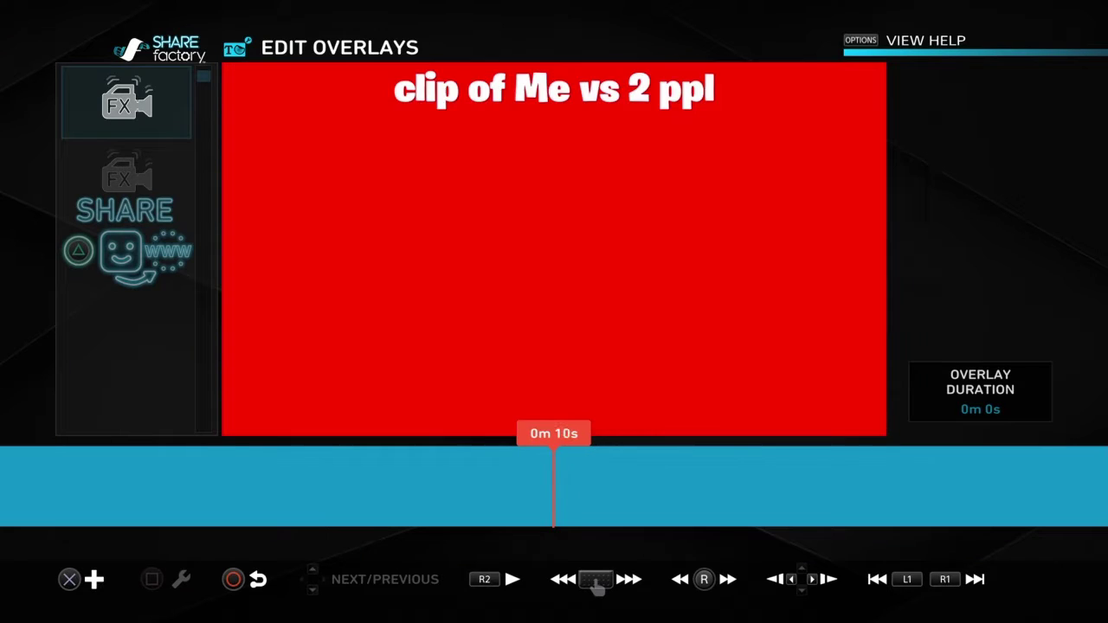
key(Return)
key(Return)
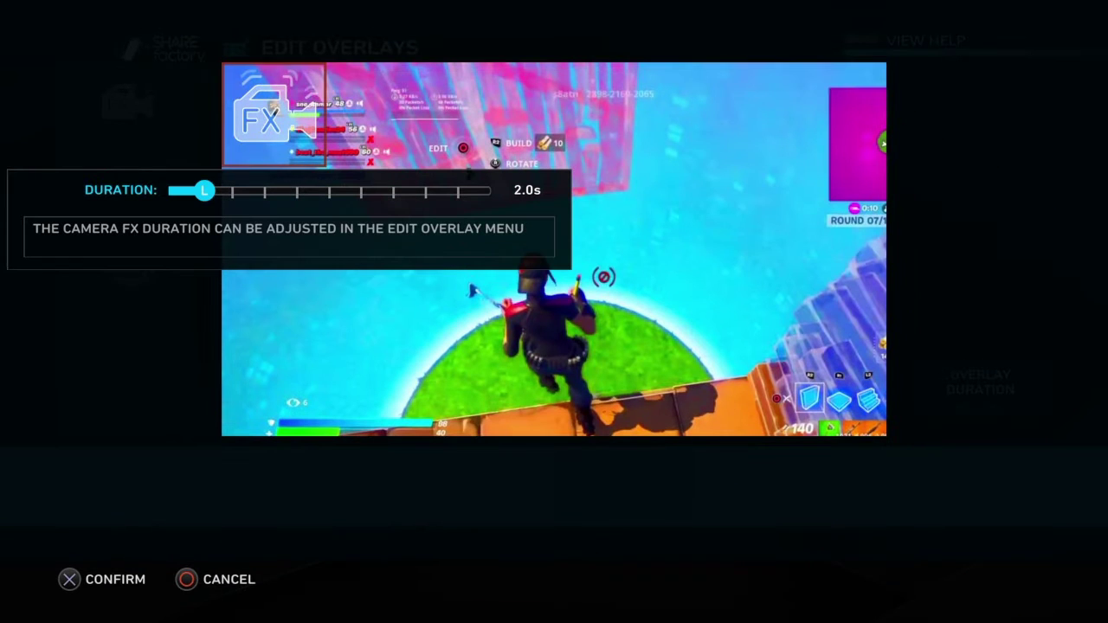
key(Return)
key(Escape)
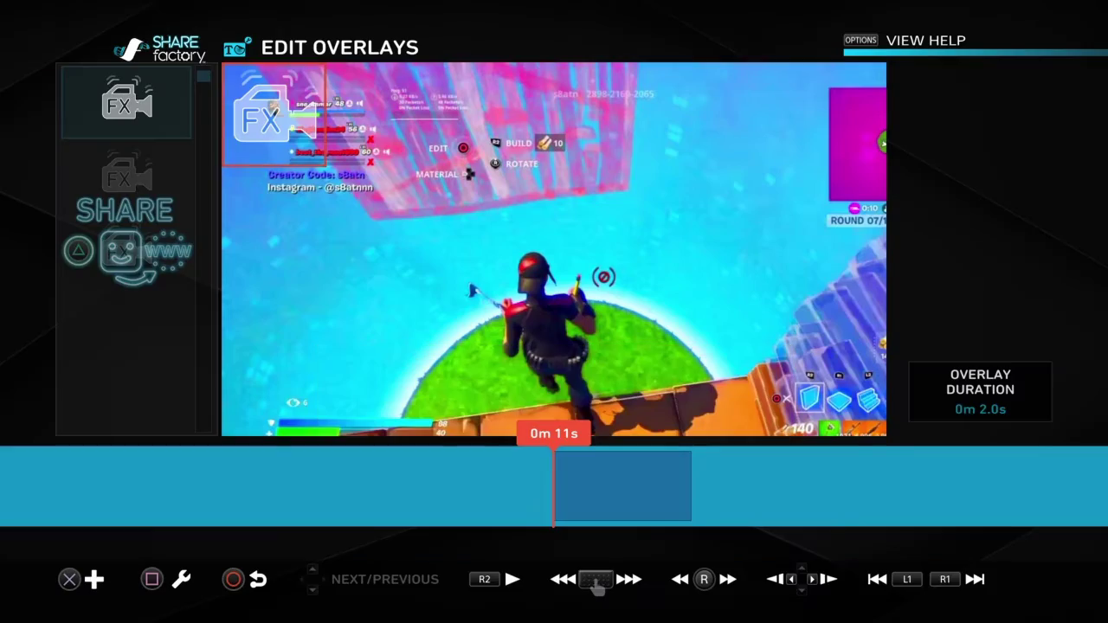
key(Escape)
- Play back the gameplay in the opening clip up to about 0m 18s to check the added effects
key(space)
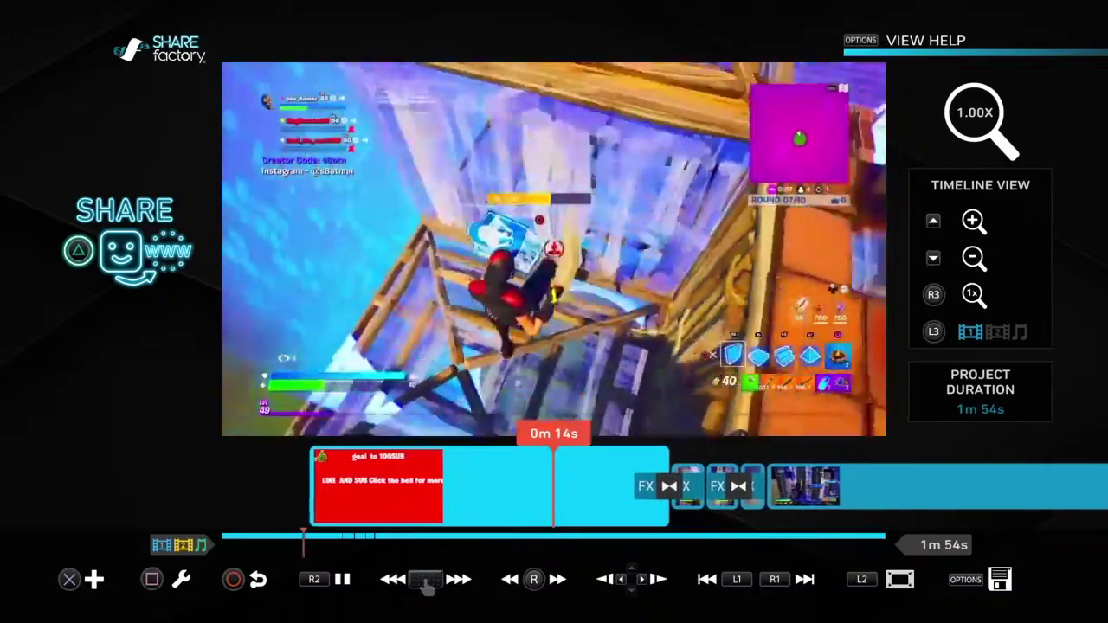
key(space)
key(space)
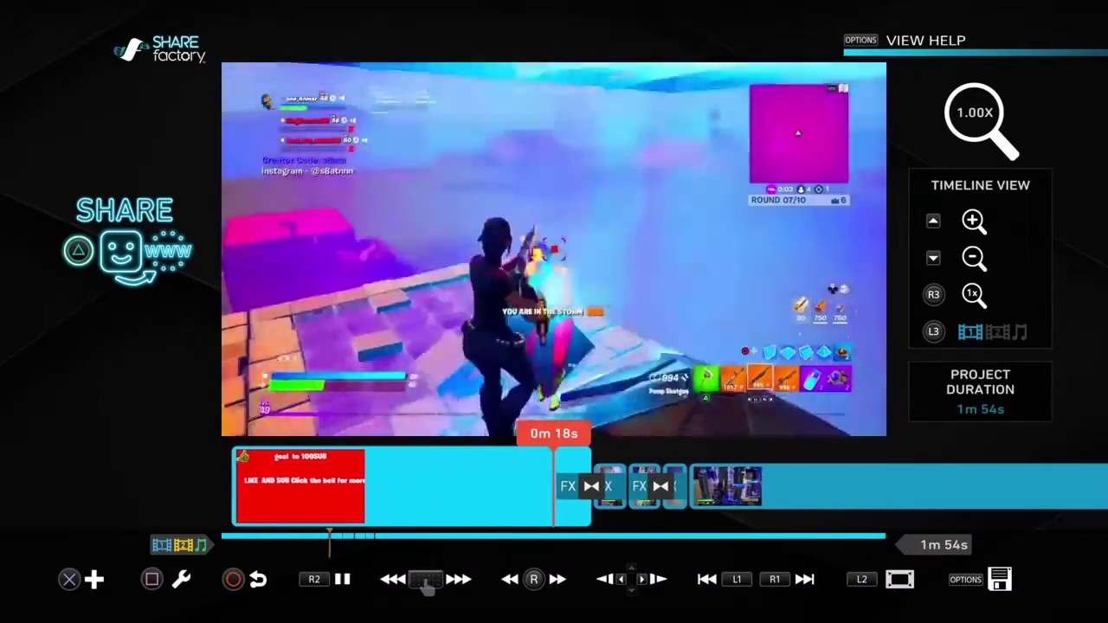
key(Return)
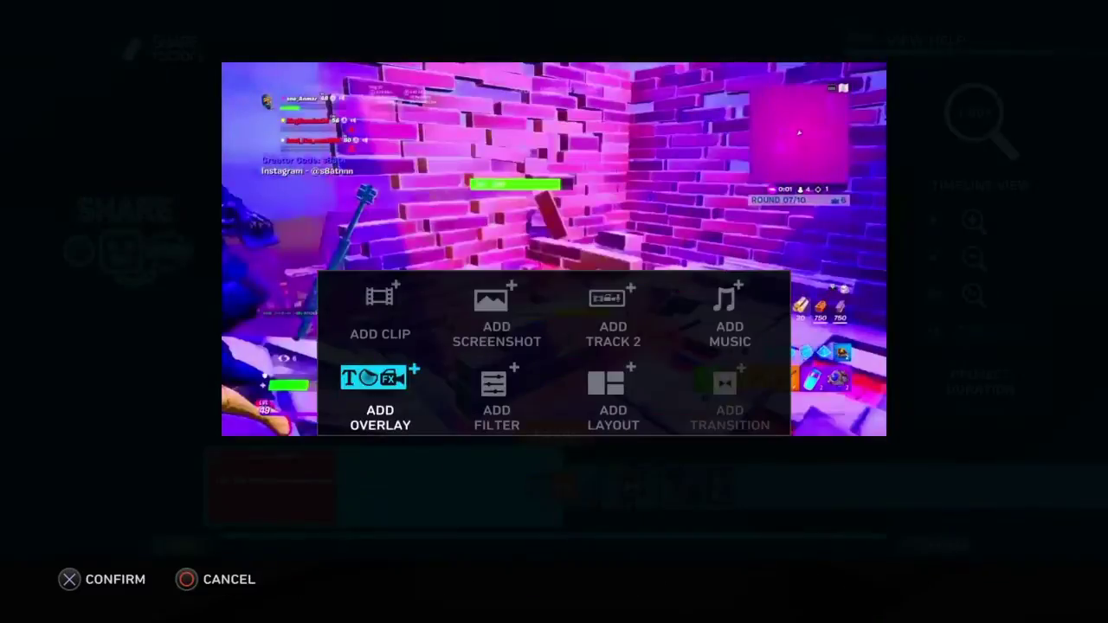
key(Escape)
- Review the whole timeline from its start, ending at the transition between the short segments at about 0m 24s
key(Home)
key(Right)
key(Left)
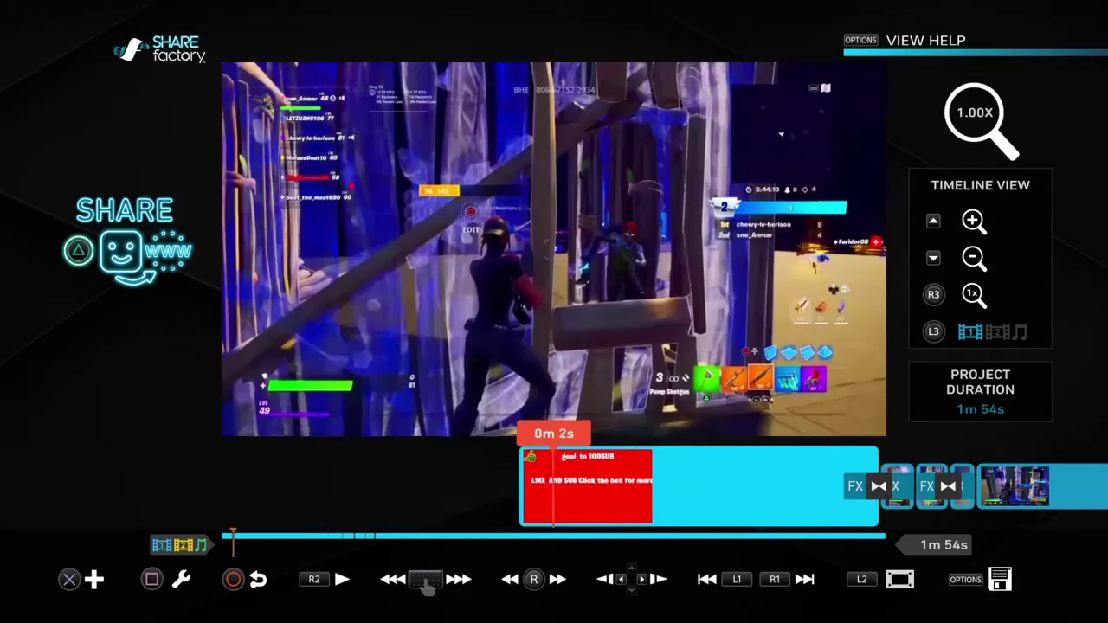
key(Right)
key(Right)
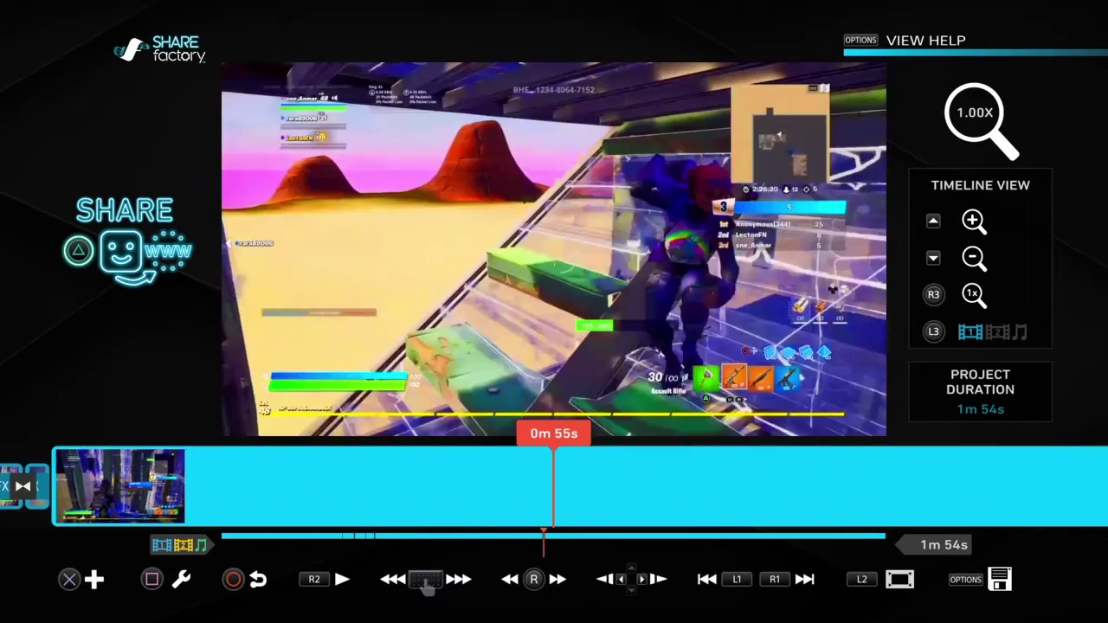
key(End)
key(Left)
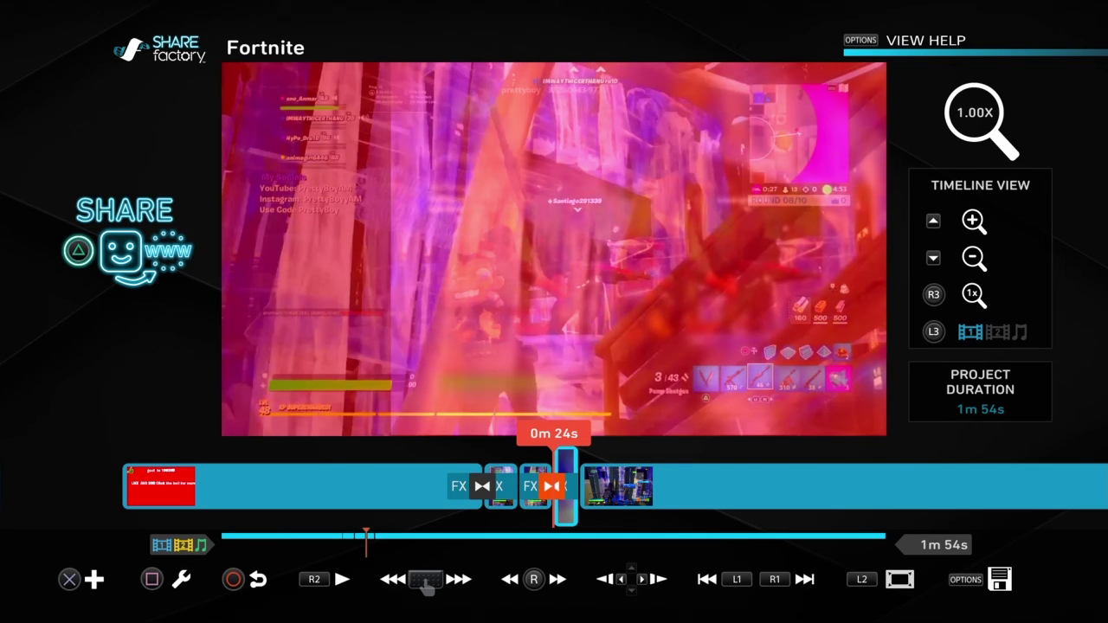
key(Left)
key(Left)
key(Left)
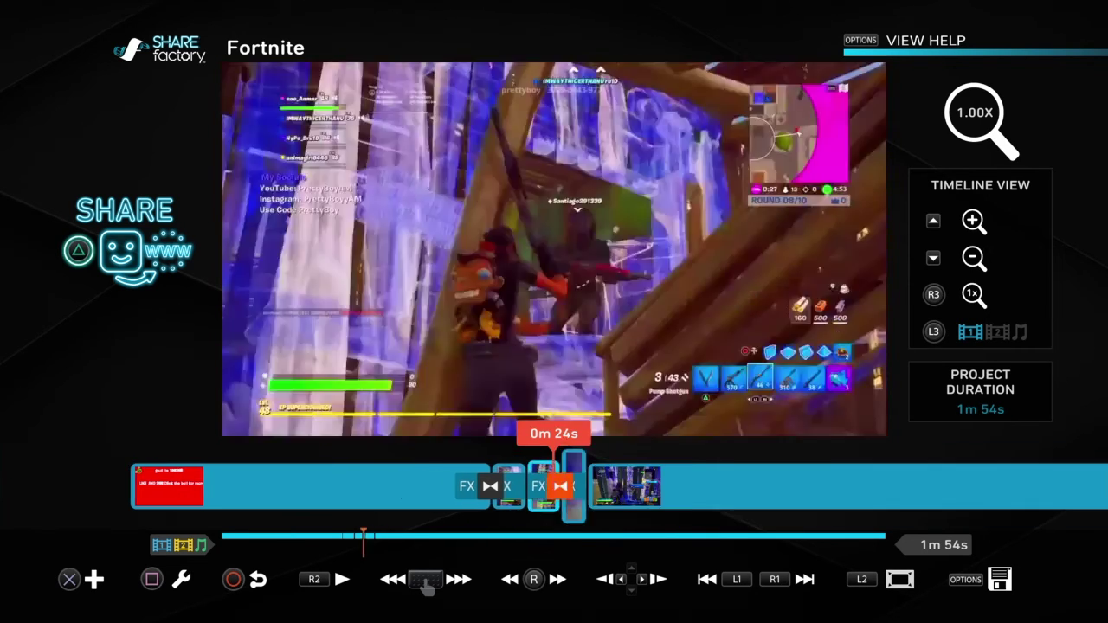